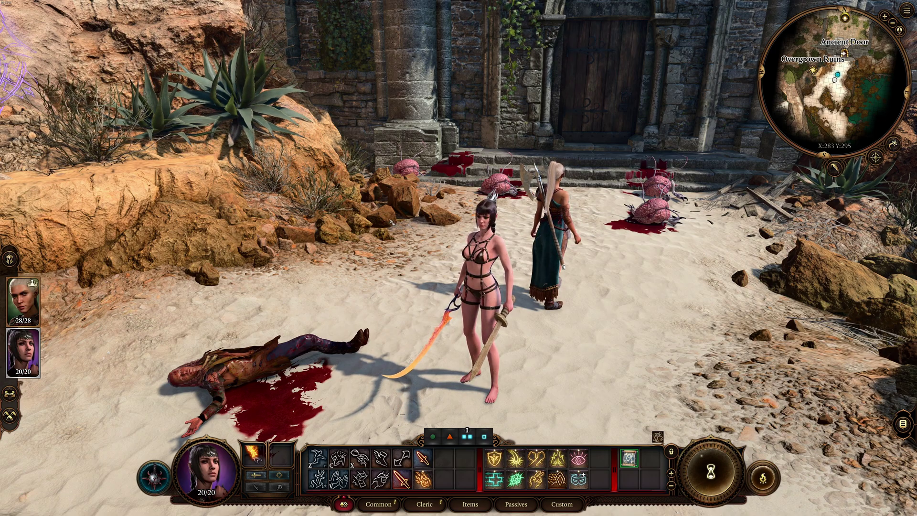
# Step: Equip the boots stored after the gold in Shadowheart's inventory and return to the game view
pyautogui.moveTo(381, 215); pyautogui.dragTo(430, 256, button='middle')
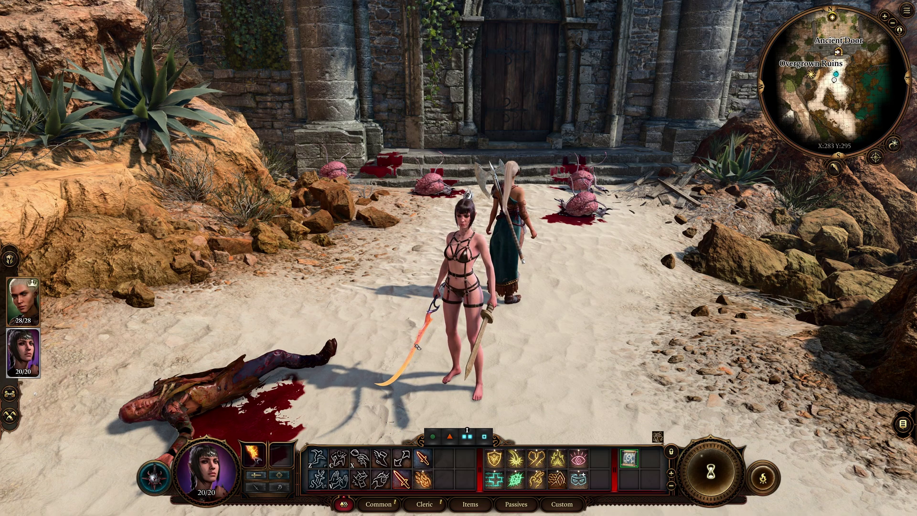
pyautogui.moveTo(498, 309); pyautogui.dragTo(472, 304, button='middle')
pyautogui.press('q')
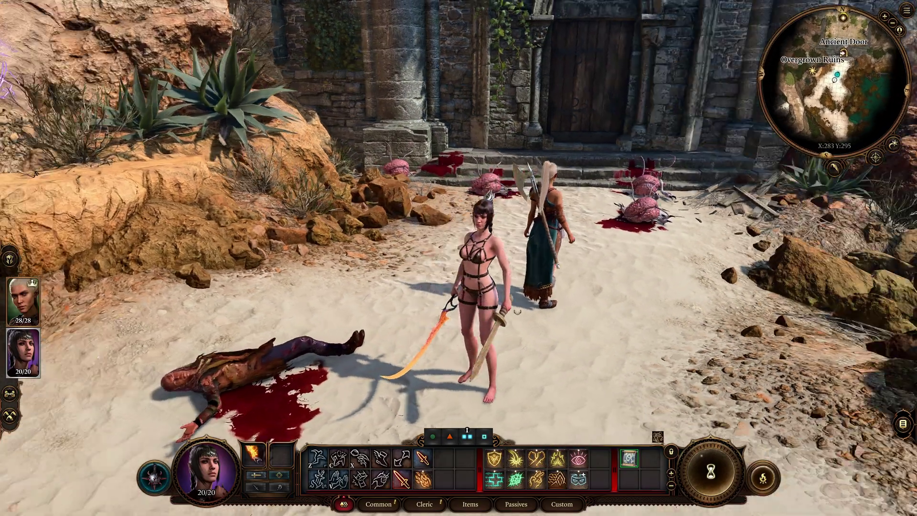
pyautogui.press('i')
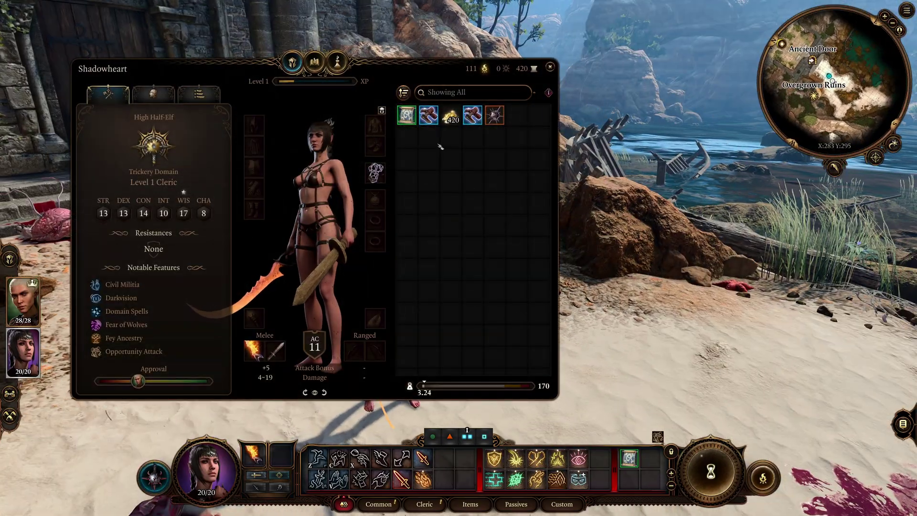
pyautogui.moveTo(428, 115)
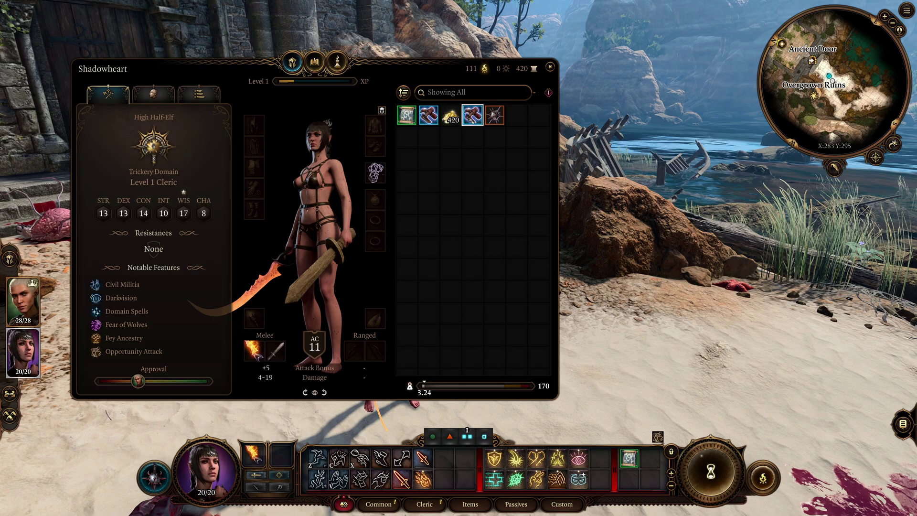
pyautogui.doubleClick(473, 115)
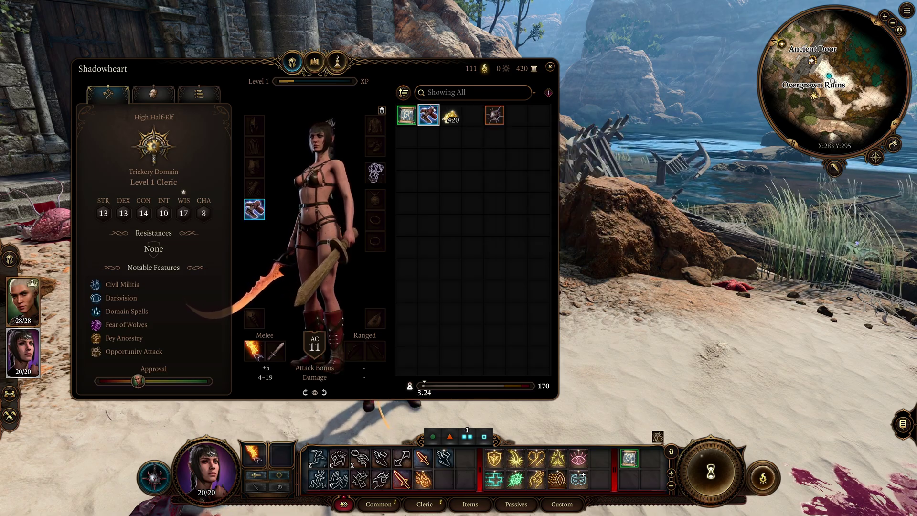
pyautogui.press('i')
pyautogui.moveTo(557, 247); pyautogui.dragTo(529, 239, button='middle')
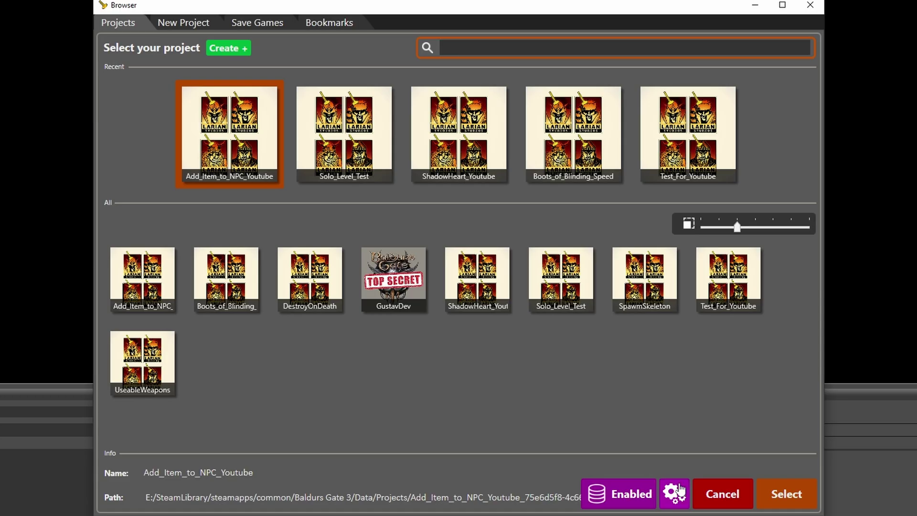
# Step: Create a new mod project named HowToAddItemsYoutubeExample
pyautogui.click(227, 48)
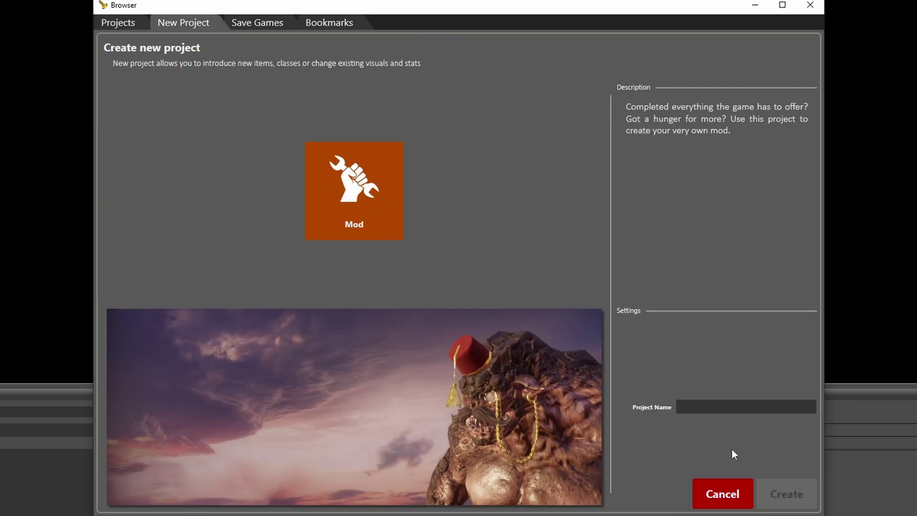
pyautogui.click(728, 397)
pyautogui.write('HowToAddItemsYoutube')
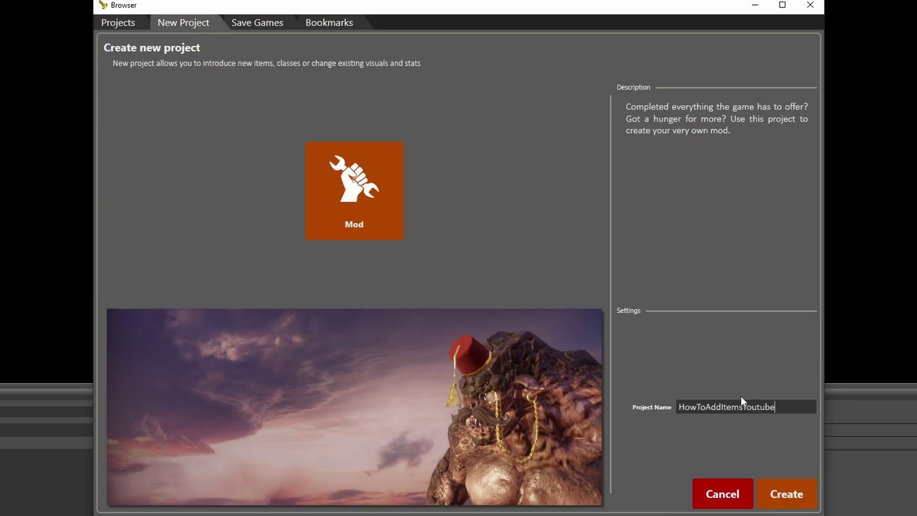
pyautogui.write('Example')
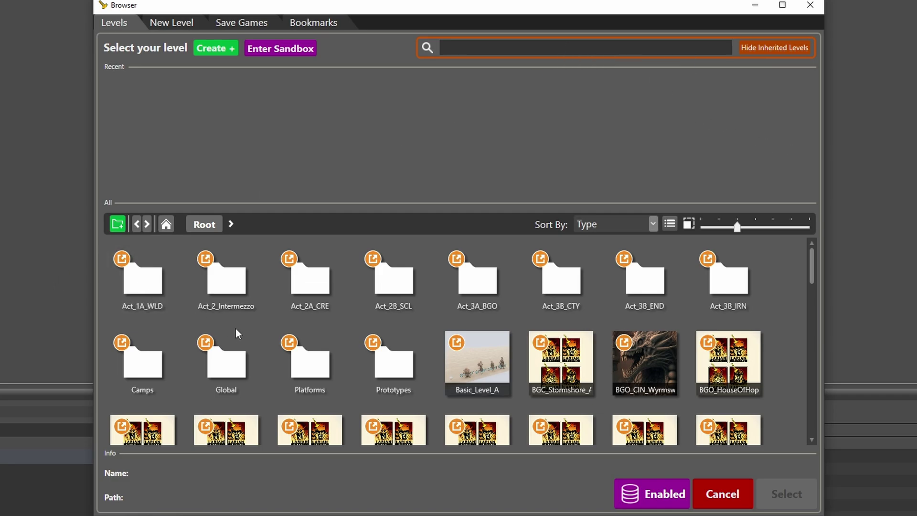
# Step: Load the WLD_Main_A (Wilderness) level from the Act_1A_WLD folder
pyautogui.doubleClick(134, 279)
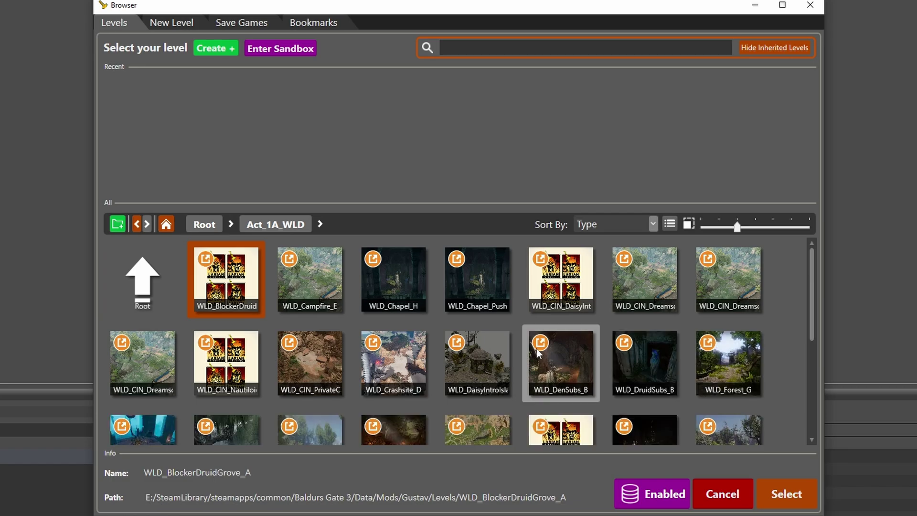
pyautogui.moveTo(809, 288); pyautogui.dragTo(812, 325)
pyautogui.click(473, 385)
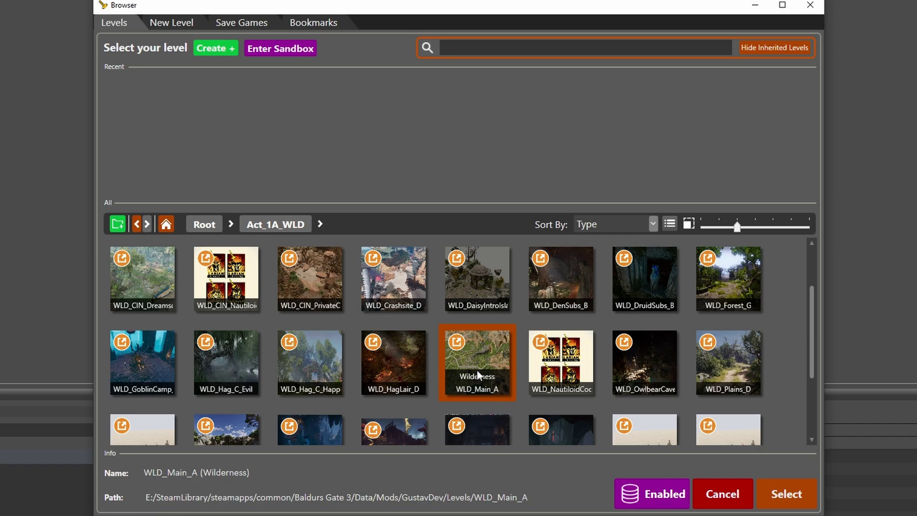
pyautogui.doubleClick(477, 369)
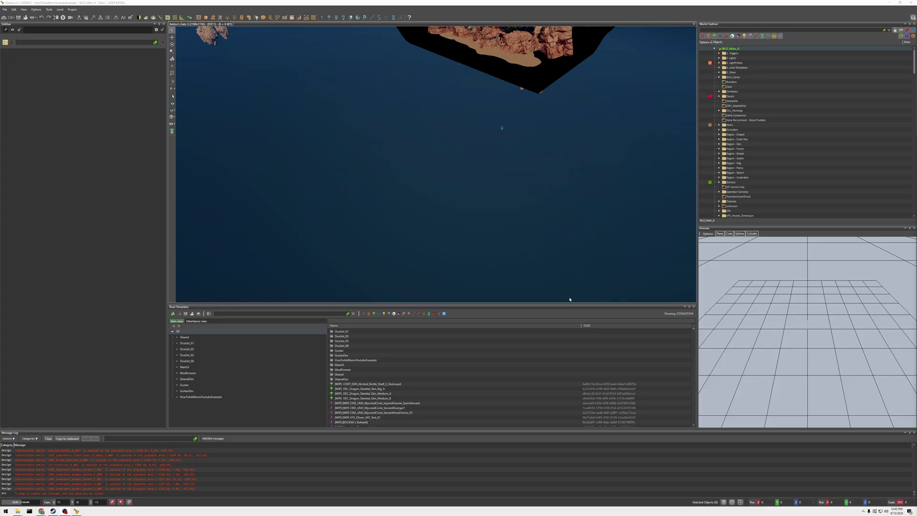
# Step: Filter the level's objects to characters matching "shadowheart" and jump to S_Player_ShadowHeart in the viewport
pyautogui.moveTo(532, 195); pyautogui.dragTo(593, 134, button='right')
pyautogui.moveTo(469, 153); pyautogui.dragTo(460, 153, button='right')
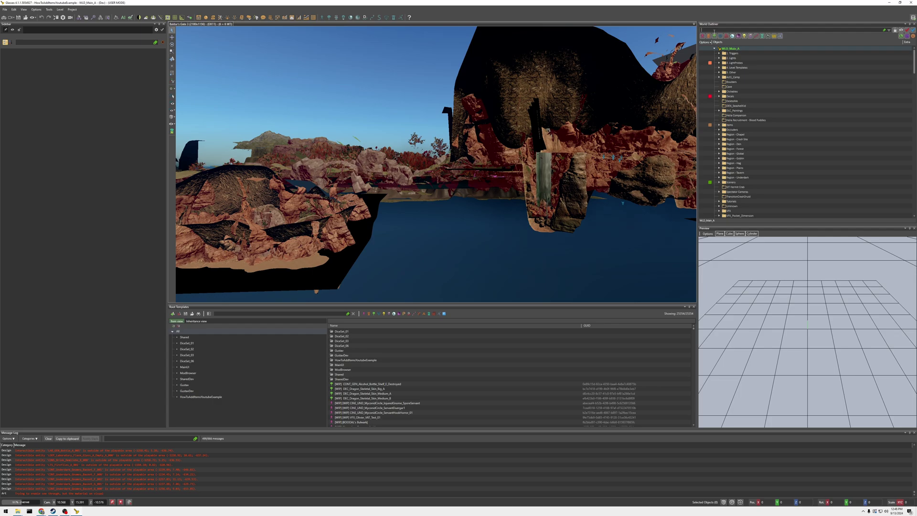
pyautogui.write('shadowheart')
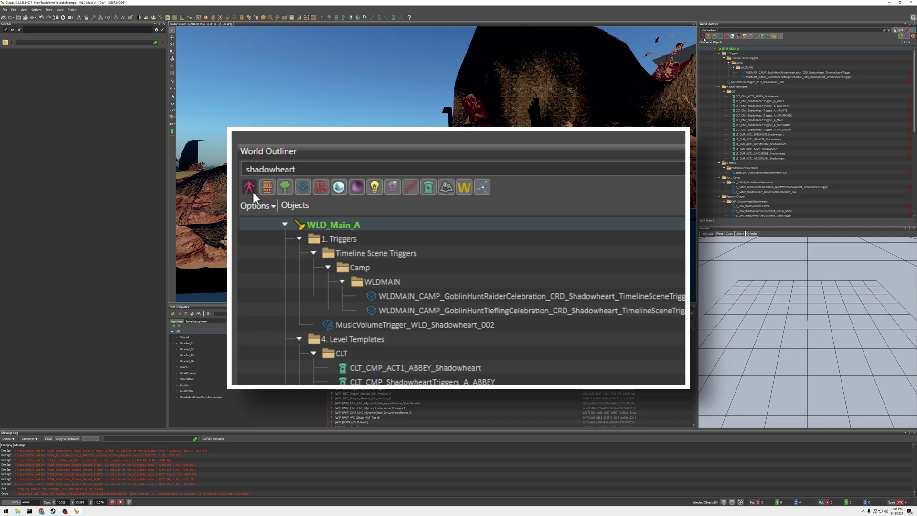
pyautogui.click(703, 37)
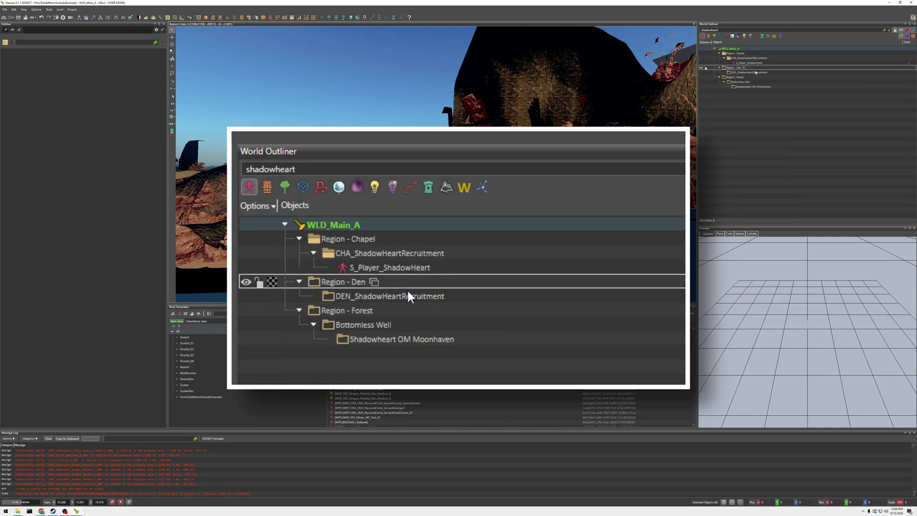
pyautogui.doubleClick(753, 63)
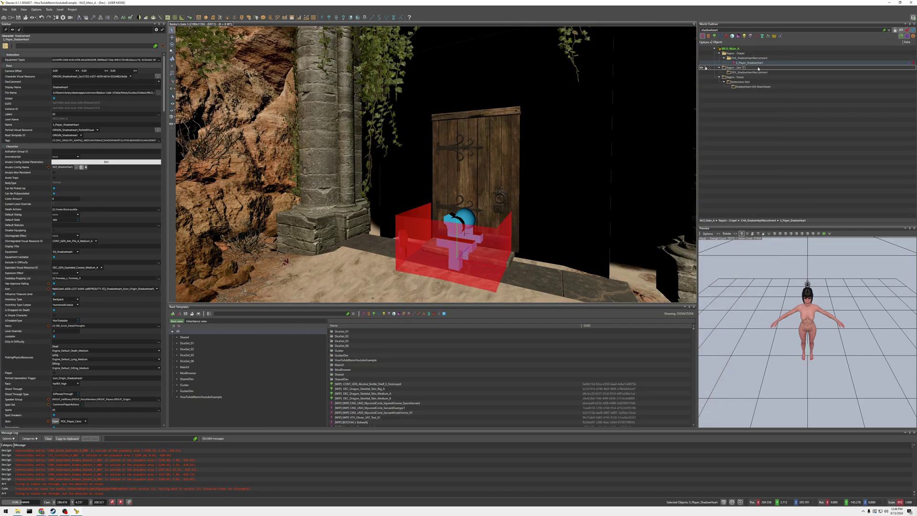
# Step: Display the character models in the viewport and select Shadowheart in front of the wooden door
pyautogui.scroll(-5, 477, 257)
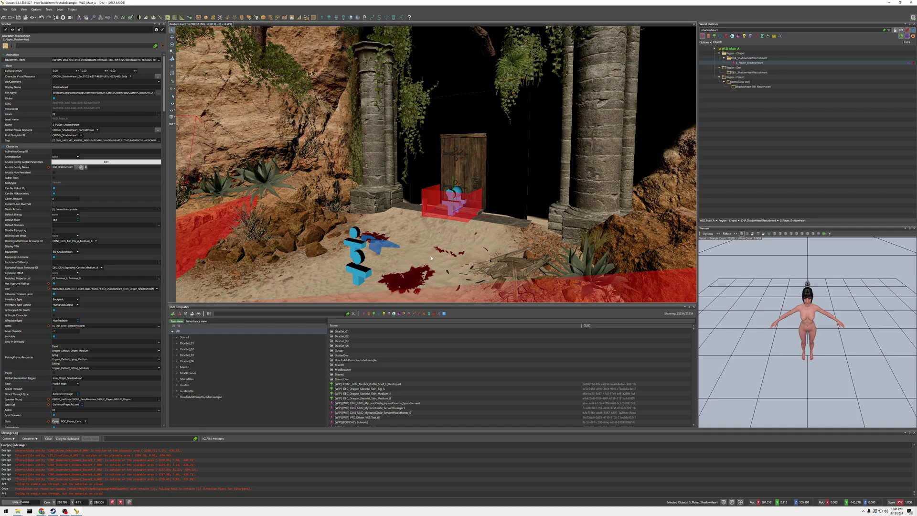
pyautogui.moveTo(442, 258); pyautogui.dragTo(416, 272, button='right')
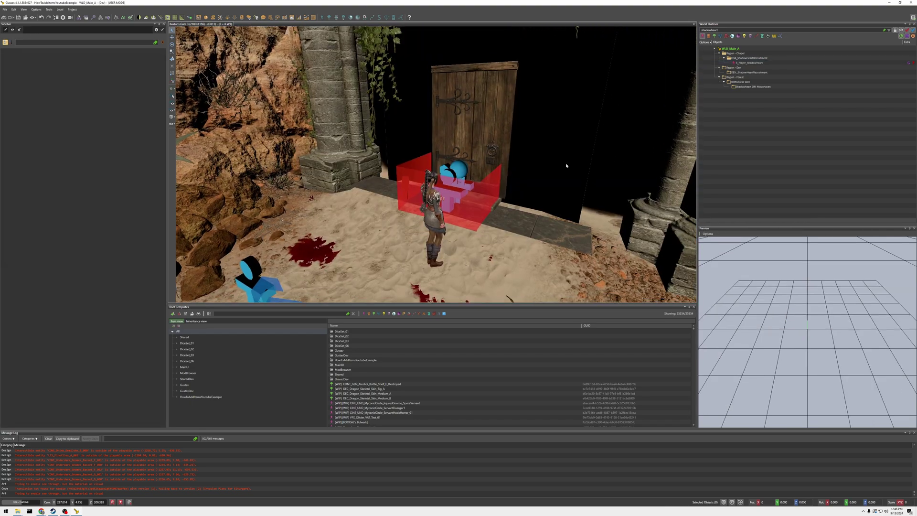
pyautogui.scroll(3, 567, 166)
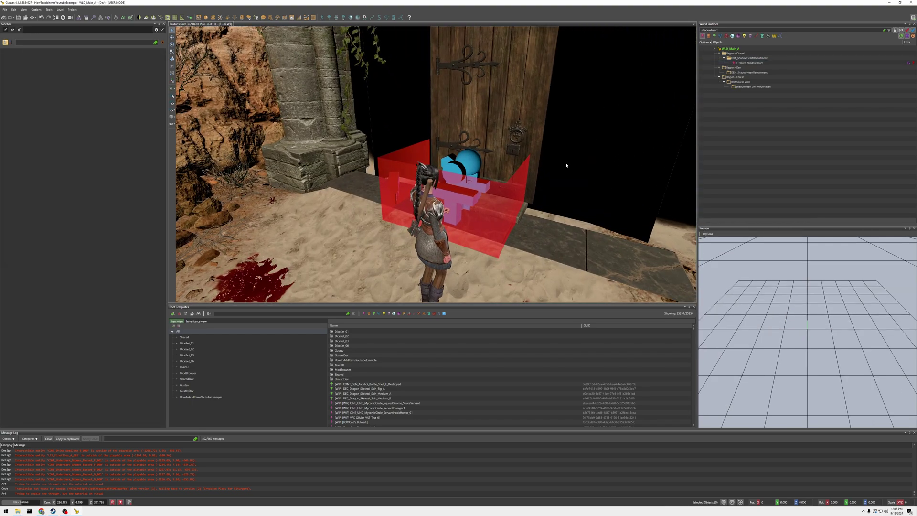
pyautogui.hotkey('ctrl', 't')
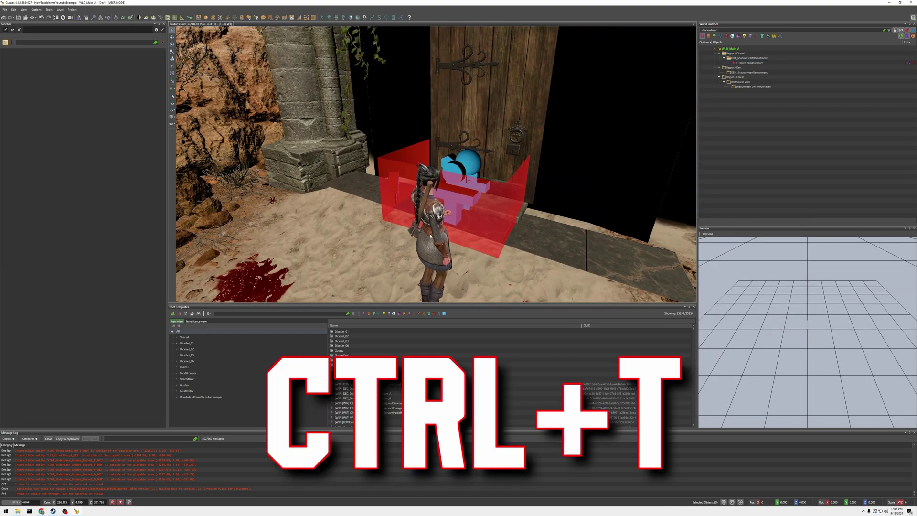
pyautogui.hotkey('ctrl', 't')
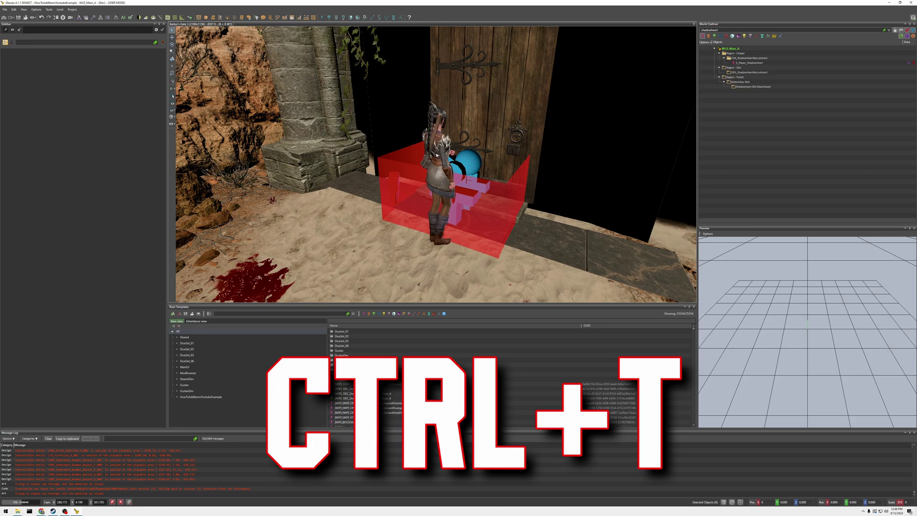
pyautogui.click(437, 154)
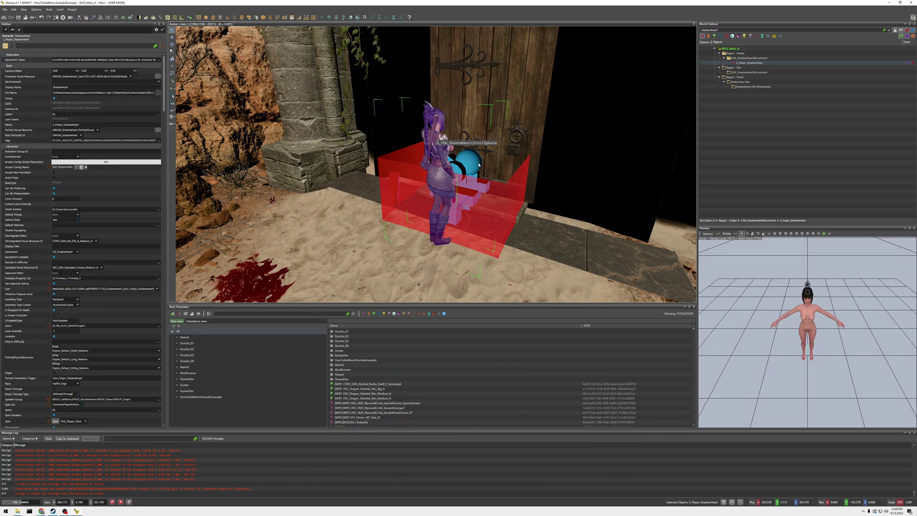
pyautogui.rightClick(548, 202)
pyautogui.click(563, 209)
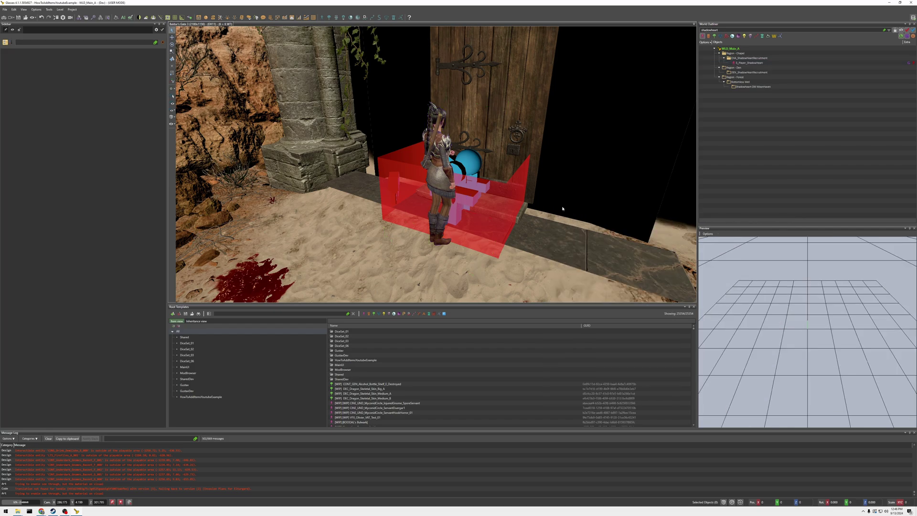
pyautogui.click(436, 167)
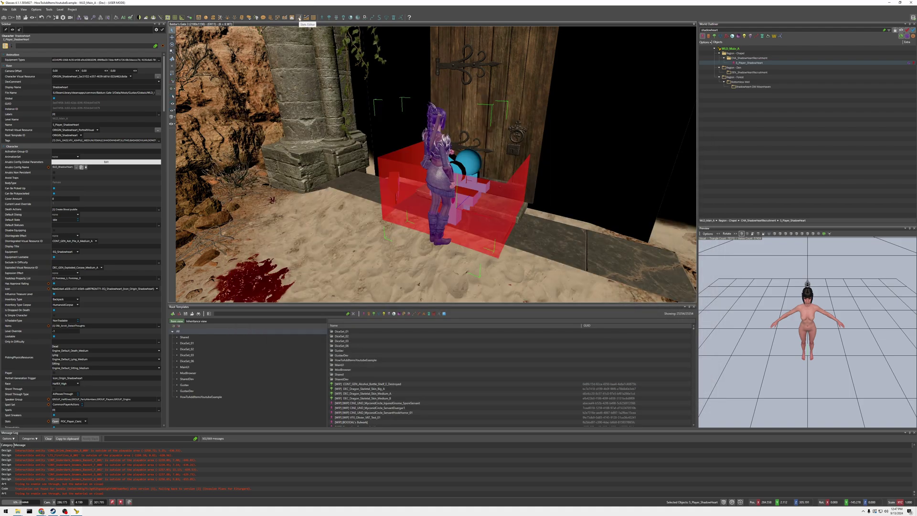
# Step: Open the Stats Editor and add an Equipment file to the HowToAddItemsYoutubeExample project's Equipment category
pyautogui.click(300, 18)
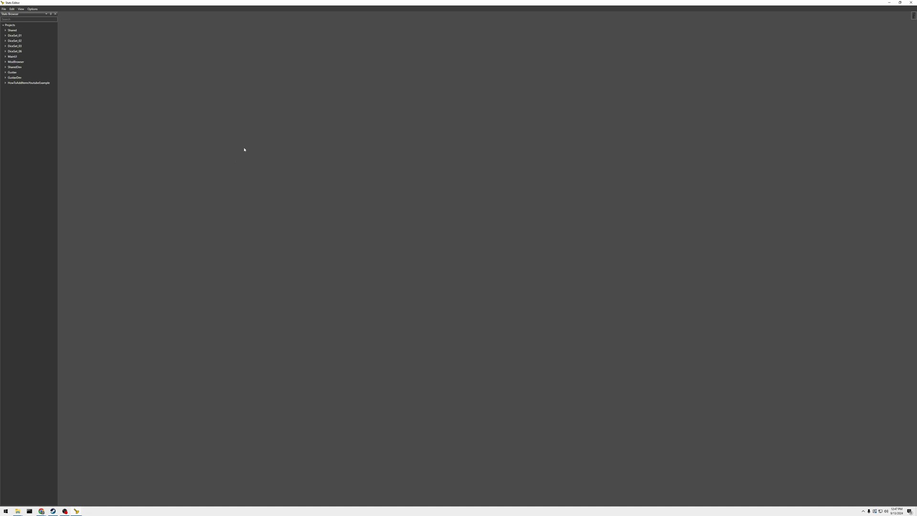
pyautogui.click(6, 84)
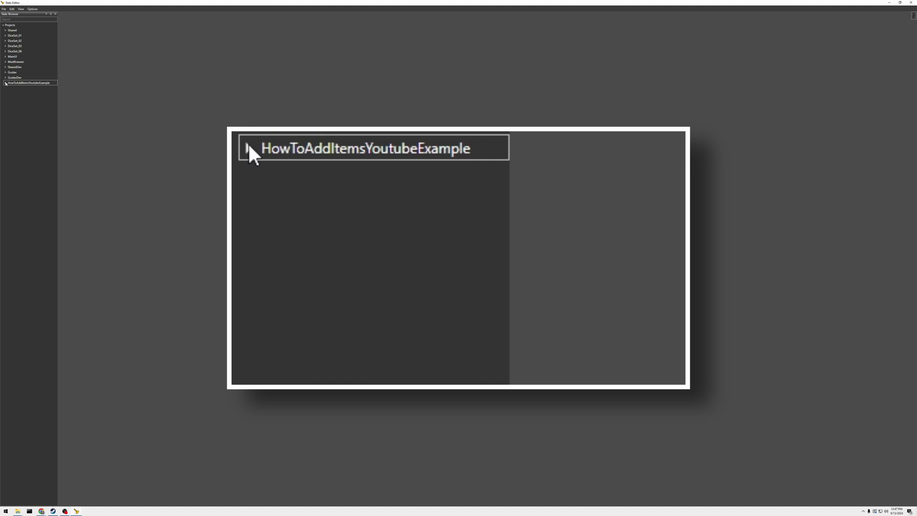
pyautogui.click(6, 83)
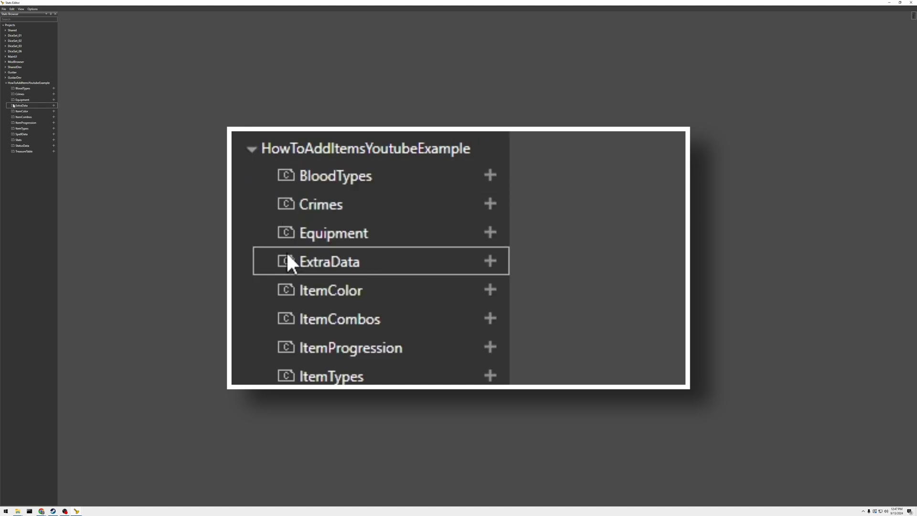
pyautogui.click(21, 100)
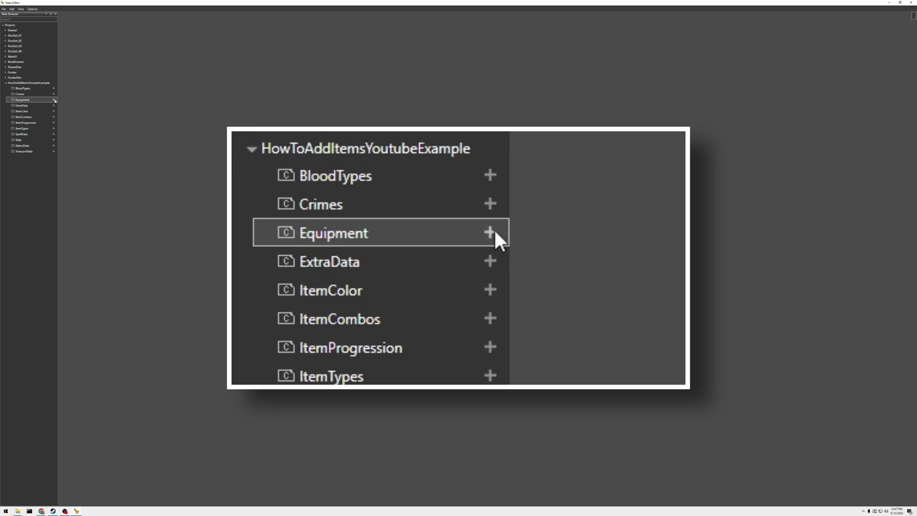
pyautogui.click(54, 100)
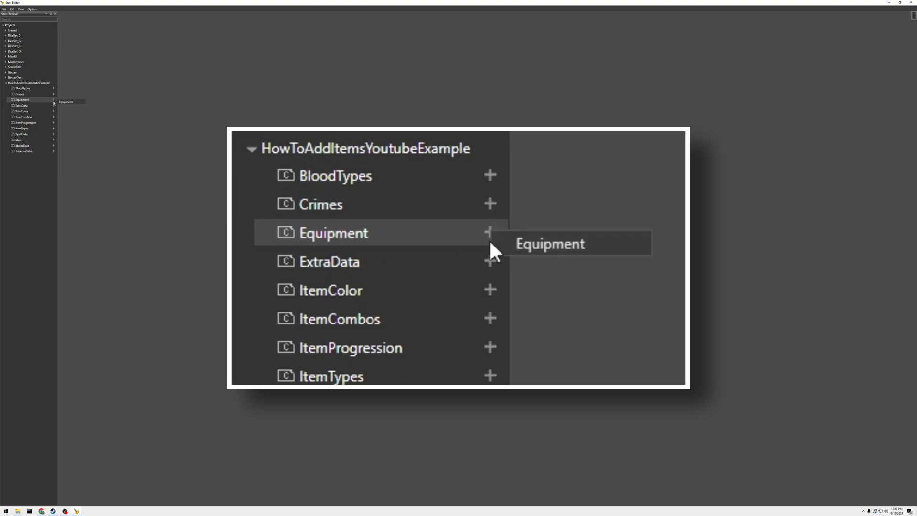
pyautogui.click(65, 102)
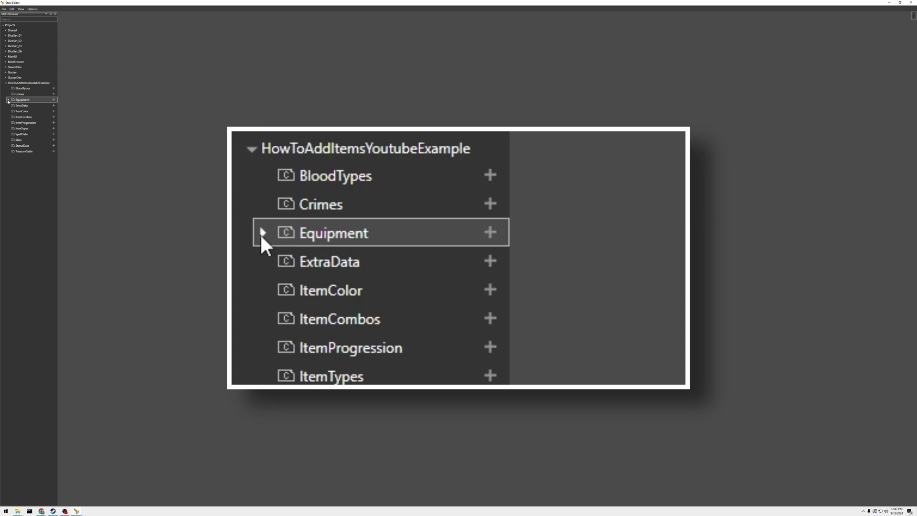
# Step: Open the project's new Equipment table and name its first row Youtube_Example
pyautogui.click(8, 99)
pyautogui.doubleClick(25, 105)
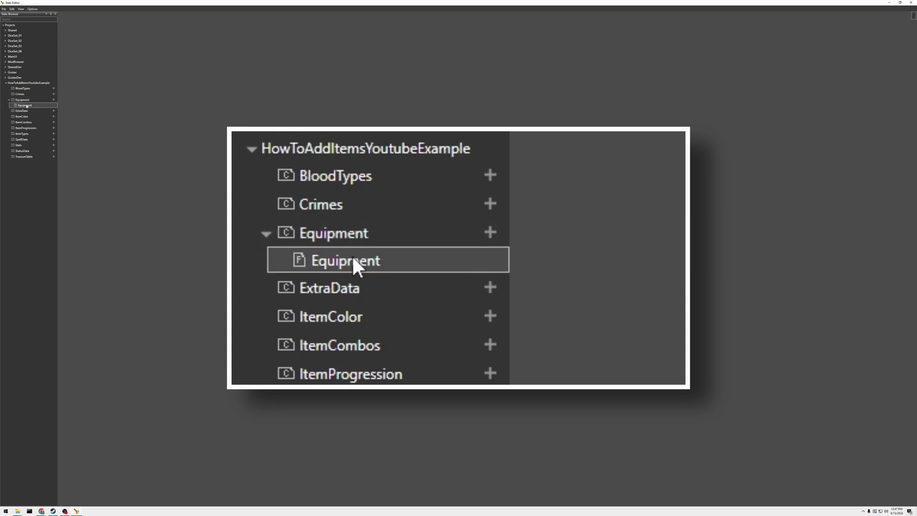
pyautogui.click(125, 51)
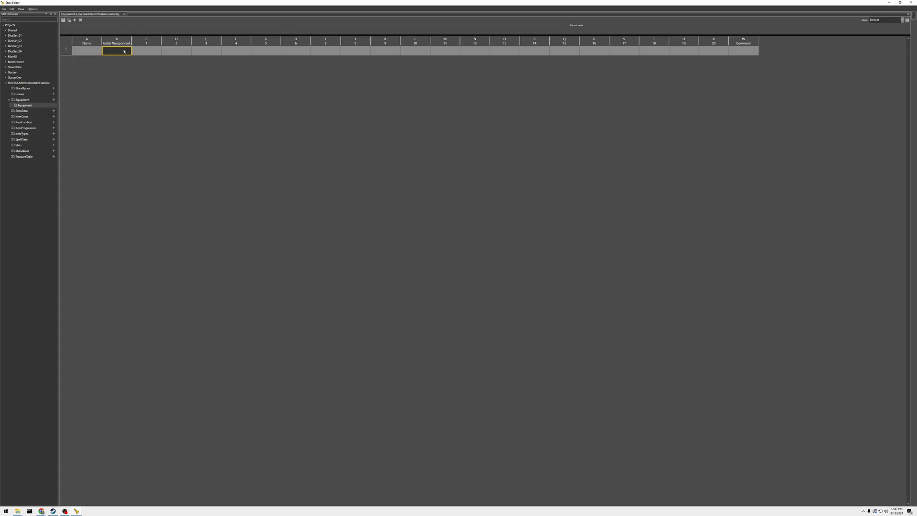
pyautogui.click(156, 53)
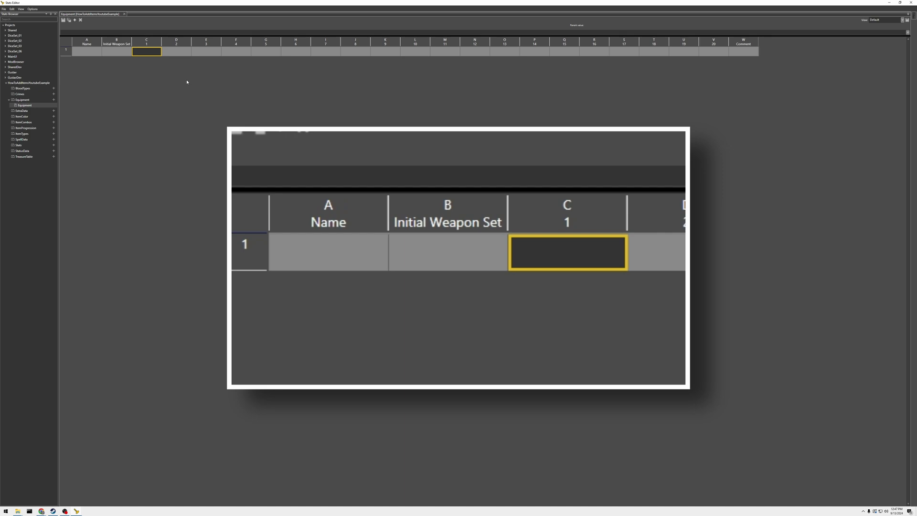
pyautogui.click(88, 51)
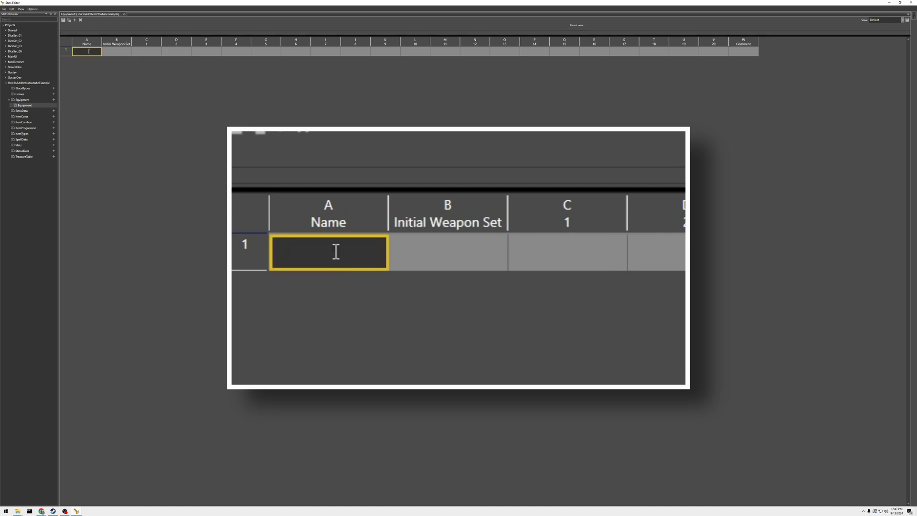
pyautogui.write('Youtube_Example')
# Step: Set the Initial Weapon Set of the Youtube_Example row to Melee
pyautogui.click(119, 55)
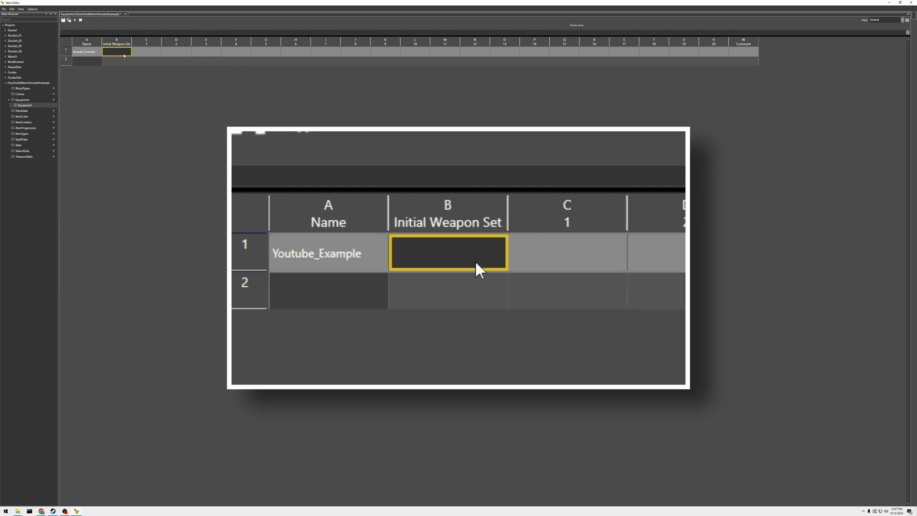
pyautogui.click(121, 59)
pyautogui.click(123, 53)
pyautogui.click(129, 52)
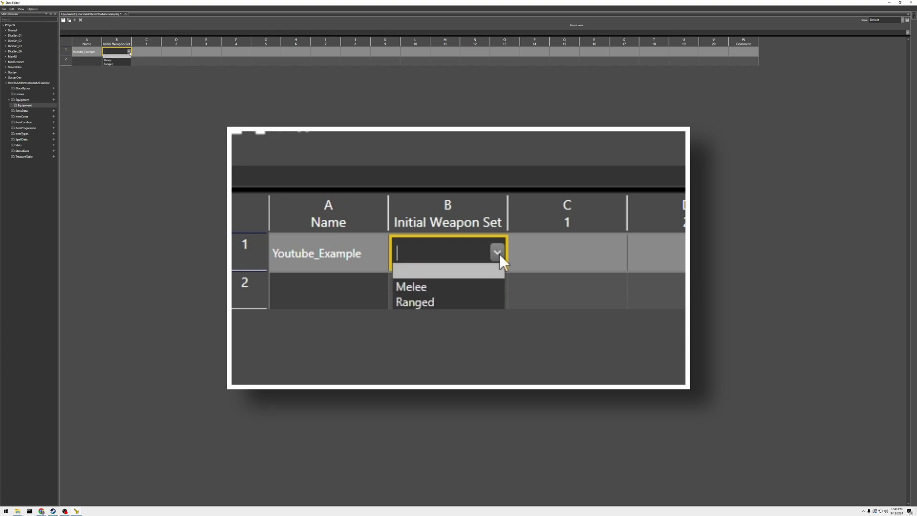
pyautogui.click(129, 52)
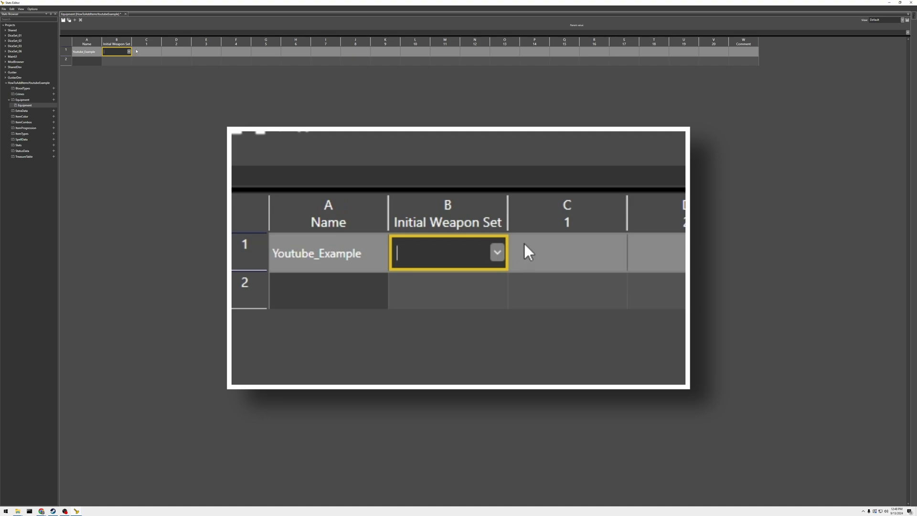
pyautogui.click(129, 52)
pyautogui.click(115, 61)
# Step: Fill the row's first three item slots with WPN_ToySword, a WPN_Scimitar_Flame weapon and ARM_Underwear_Incubus, and widen the third slot's column
pyautogui.click(139, 54)
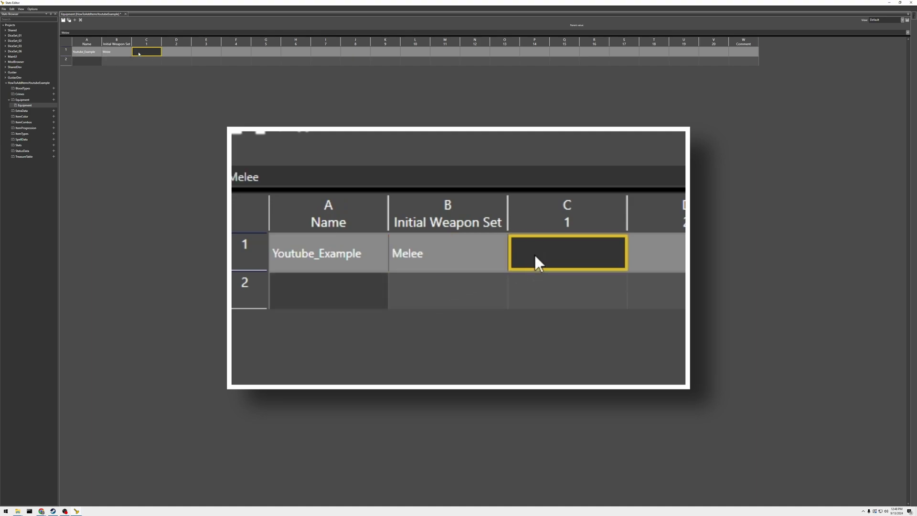
pyautogui.click(151, 53)
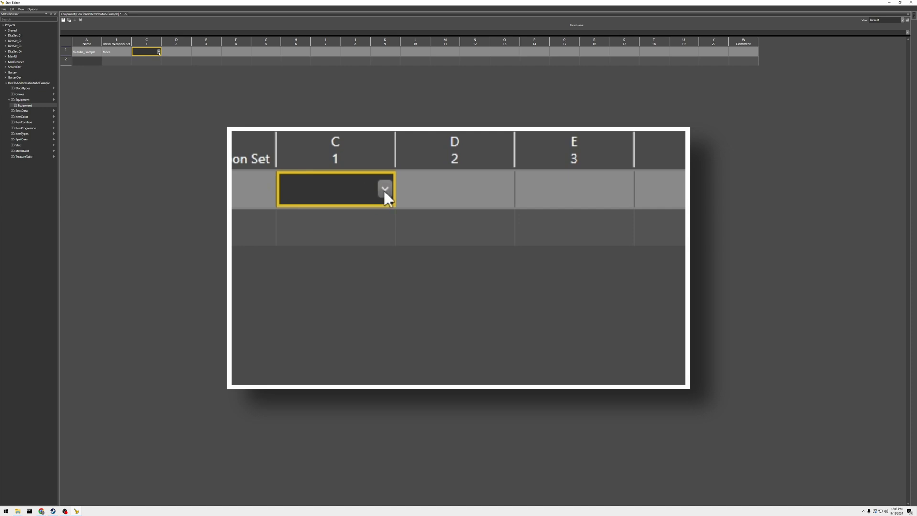
pyautogui.click(159, 52)
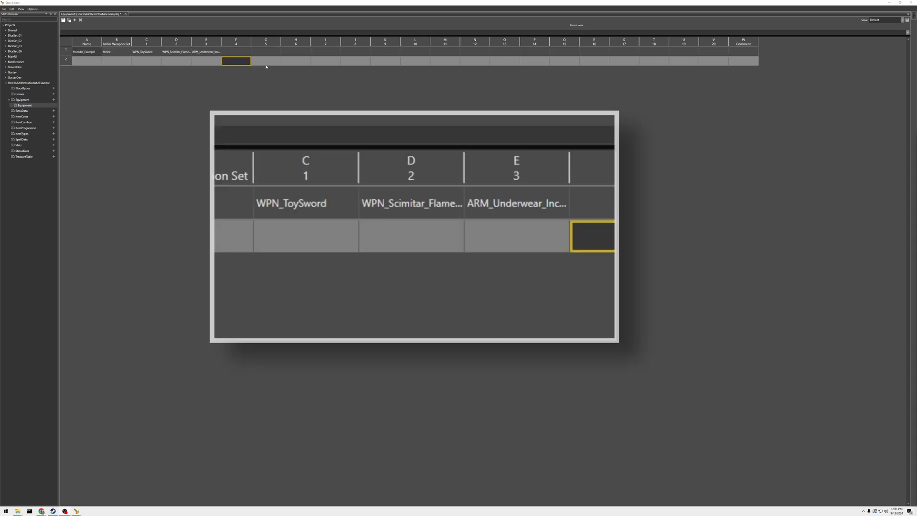
pyautogui.click(266, 64)
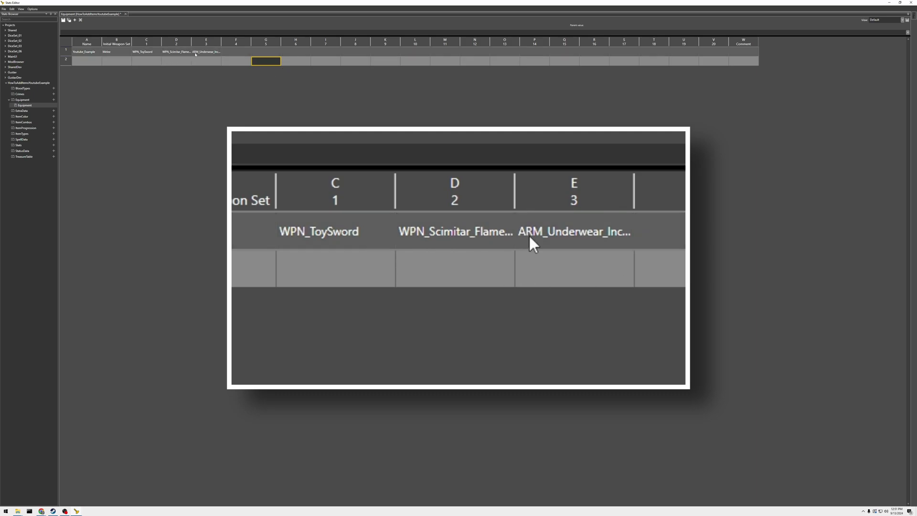
pyautogui.moveTo(221, 43); pyautogui.dragTo(232, 43)
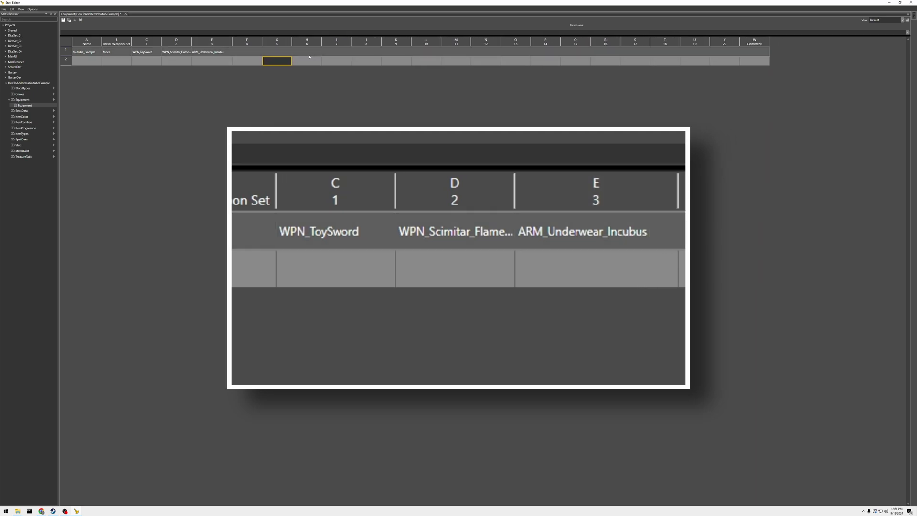
pyautogui.click(240, 62)
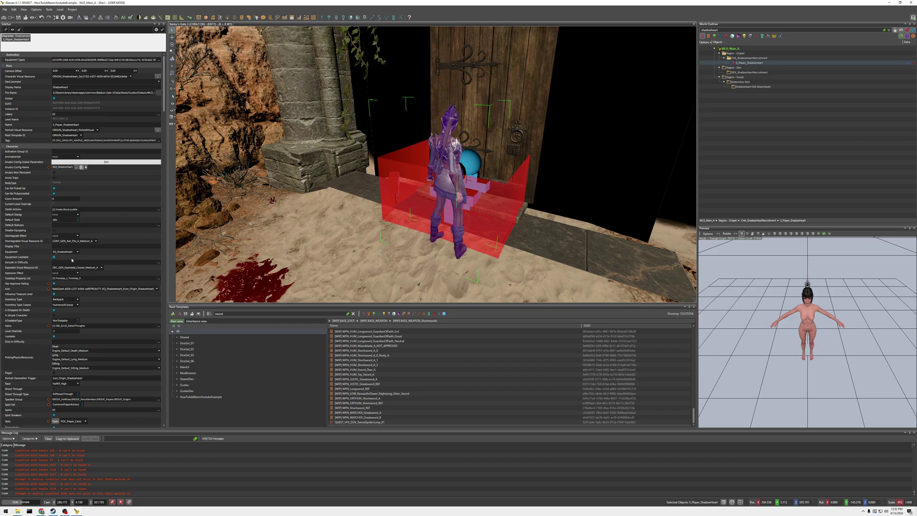
# Step: Switch to the main level editor and set S_Player_ShadowHeart's Equipment property to Youtube_Example
pyautogui.moveTo(13, 252)
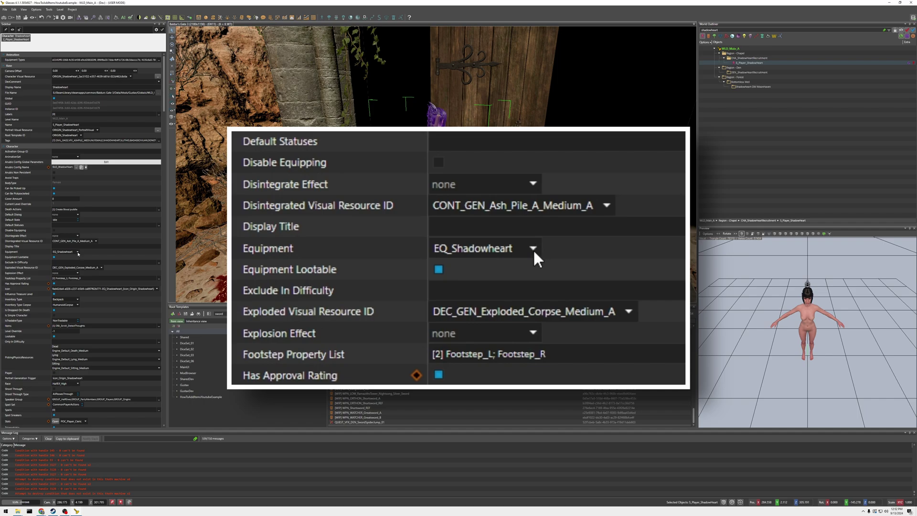
pyautogui.click(77, 252)
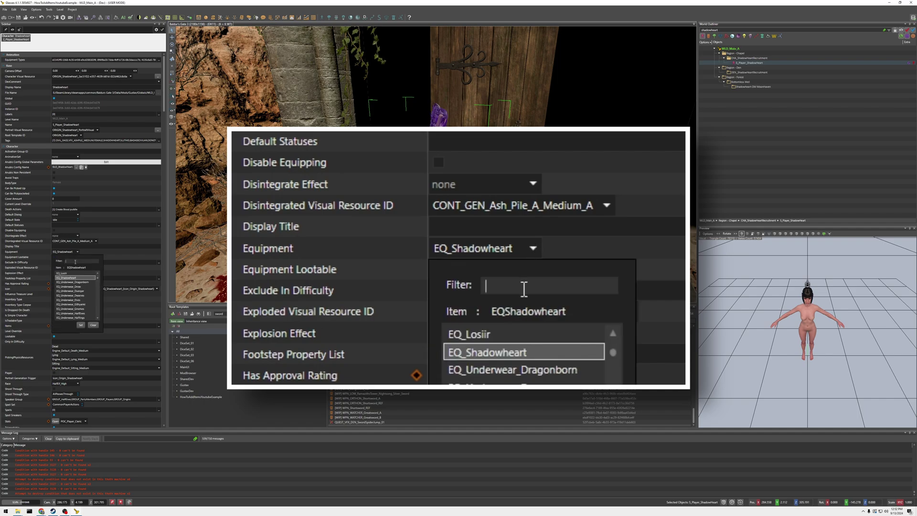
pyautogui.write('yout')
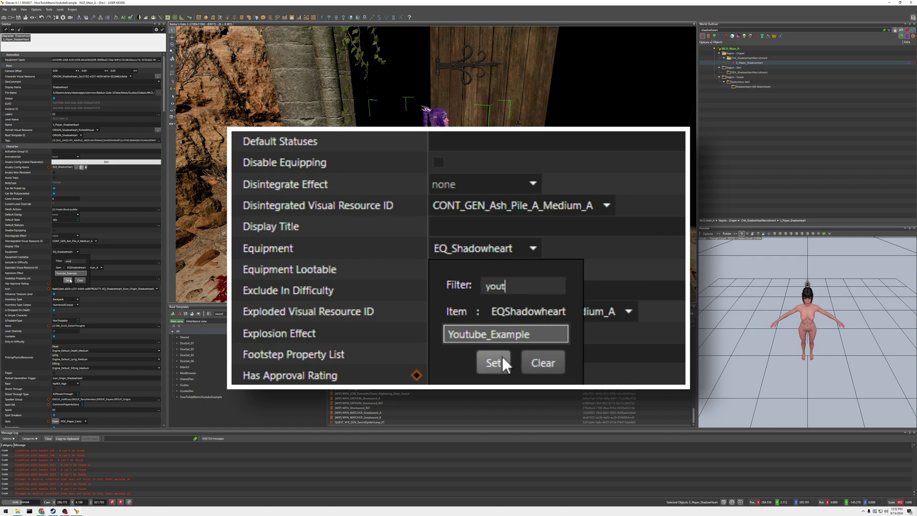
pyautogui.click(69, 280)
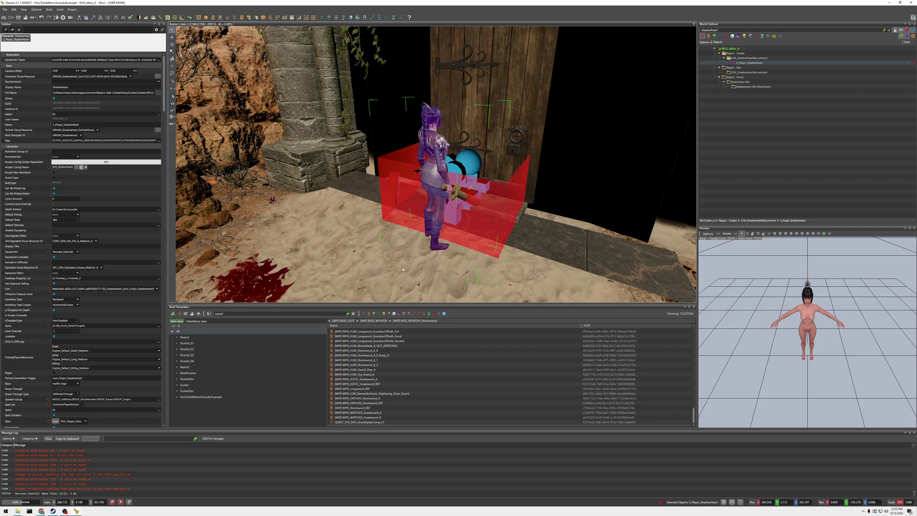
# Step: Examine Shadowheart's model in the viewport with the selection cleared, and reselect her
pyautogui.moveTo(425, 243); pyautogui.dragTo(422, 241, button='right')
pyautogui.scroll(-5, 425, 244)
pyautogui.scroll(5, 423, 241)
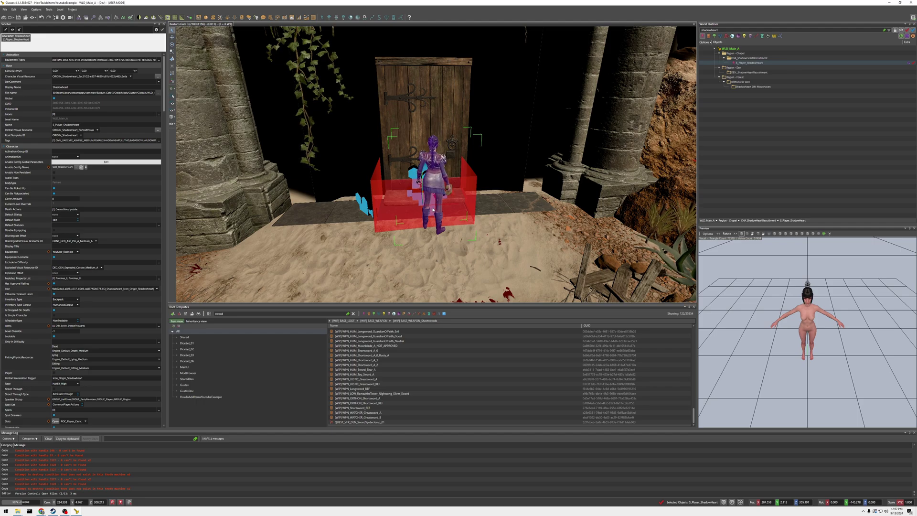
pyautogui.rightClick(445, 209)
pyautogui.click(461, 209)
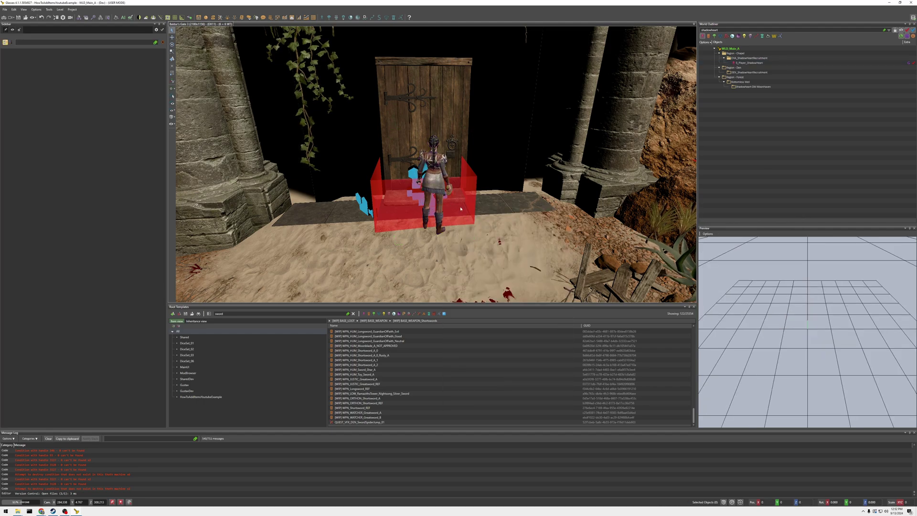
pyautogui.click(435, 179)
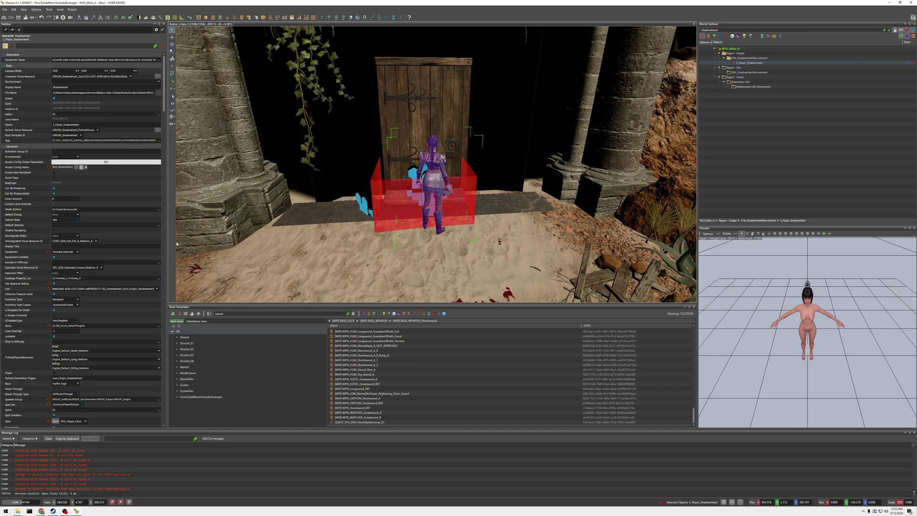
# Step: Open Shadowheart's Items property for editing
pyautogui.click(95, 247)
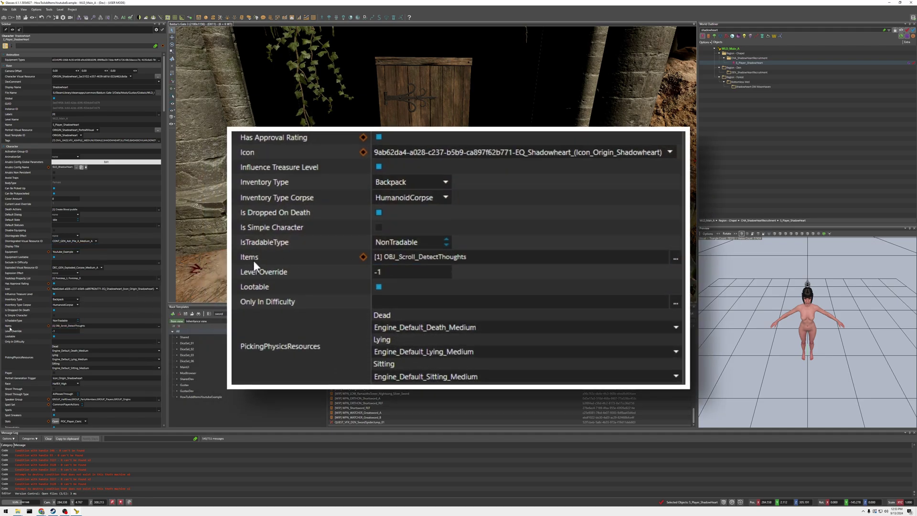
pyautogui.moveTo(11, 328)
pyautogui.click(159, 326)
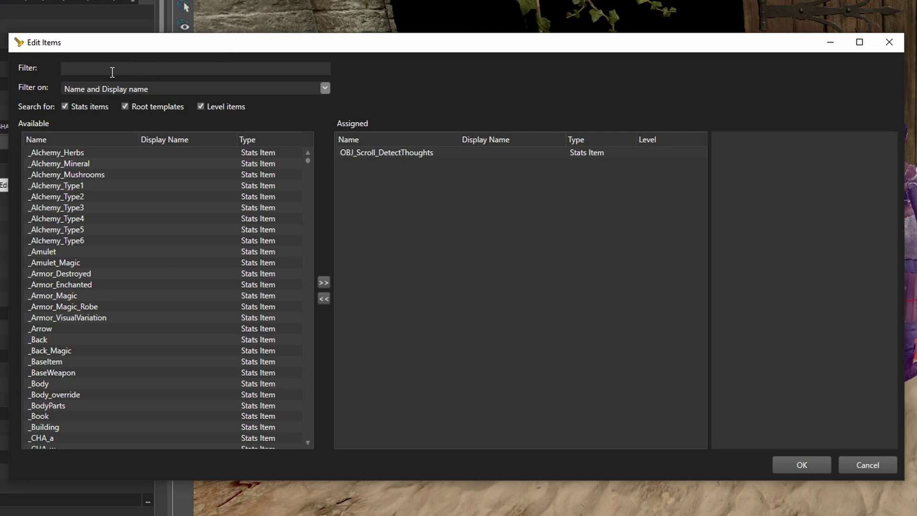
pyautogui.write('boots')
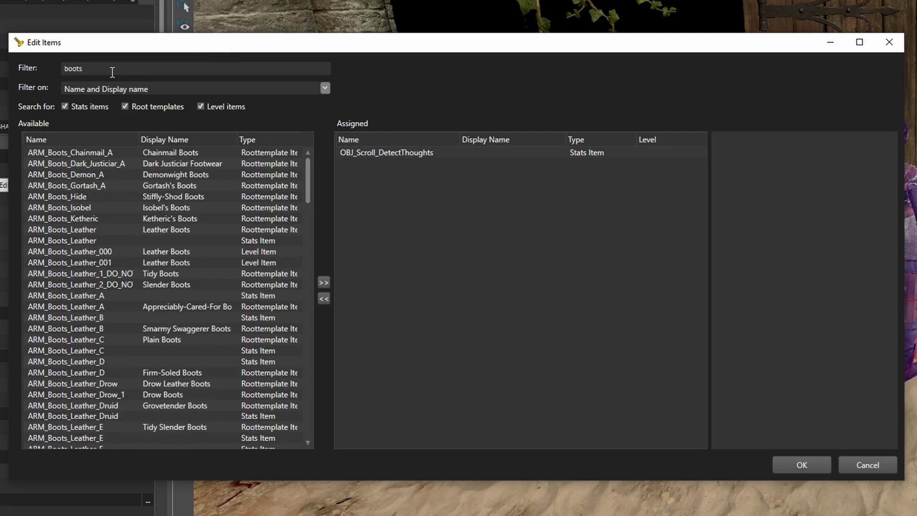
pyautogui.write('osp')
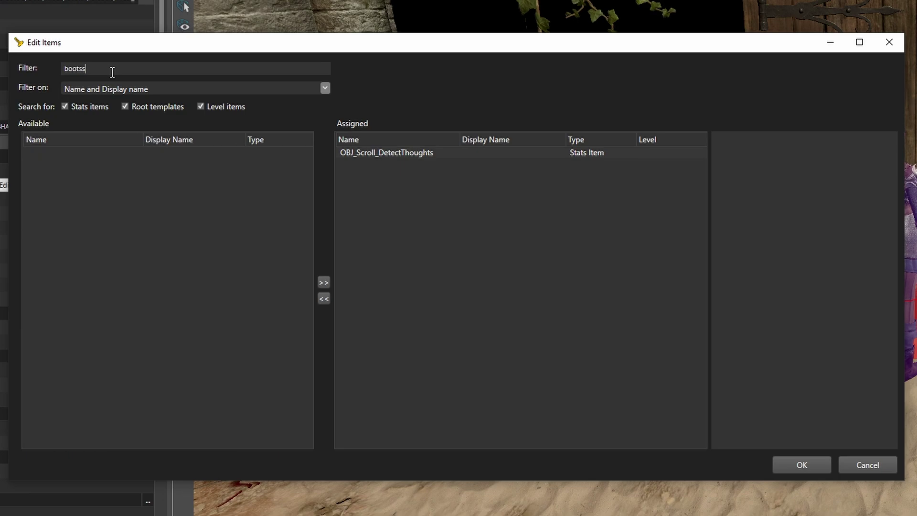
pyautogui.press('BackSpace')
pyautogui.press('BackSpace')
pyautogui.press('BackSpace')
pyautogui.press('BackSpace')
pyautogui.press('BackSpace')
pyautogui.press('BackSpace')
pyautogui.press('BackSpace')
pyautogui.press('BackSpace')
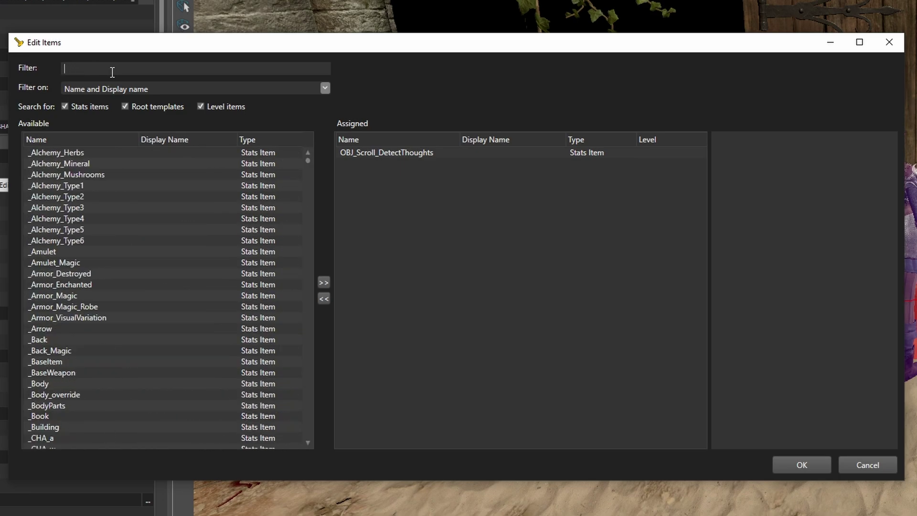
# Step: Filter the available items by "bootsof", assign the ARM_BootsOfSpeed root template with an amount of 2, and accept the item list
pyautogui.write('bootsof')
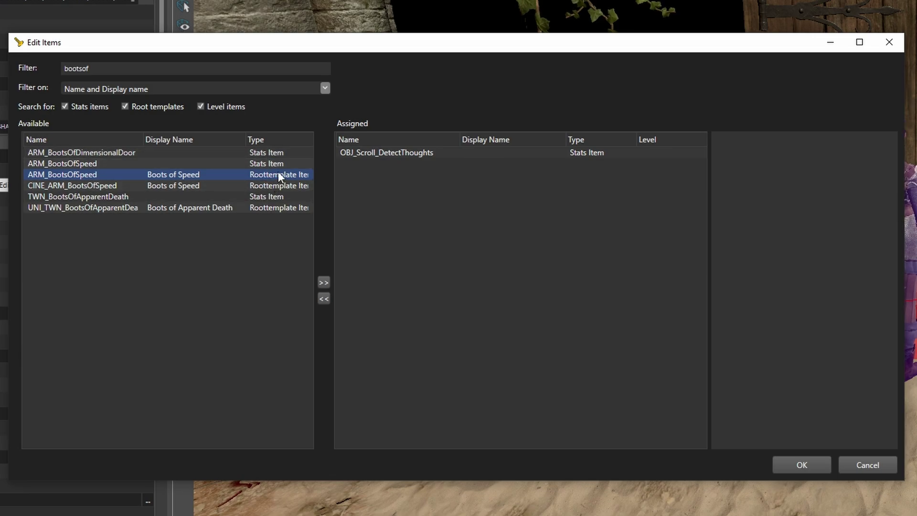
pyautogui.doubleClick(182, 174)
pyautogui.click(386, 164)
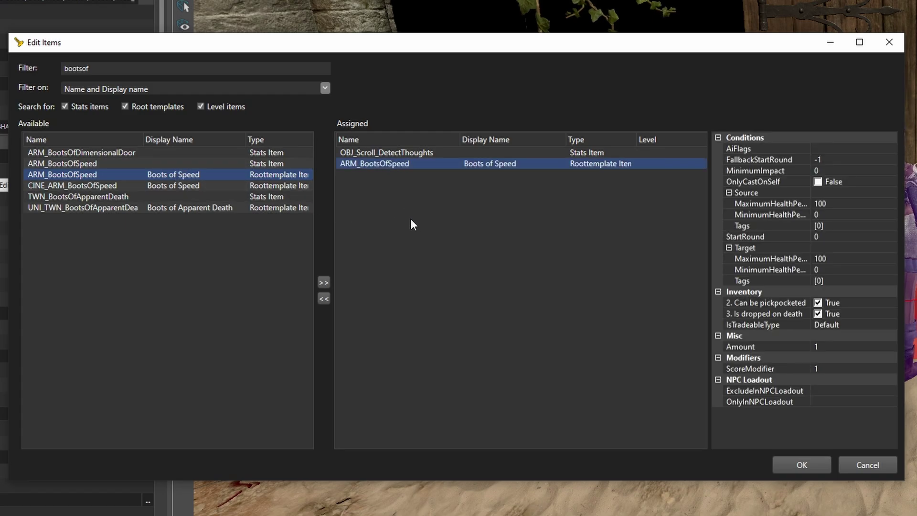
pyautogui.click(825, 347)
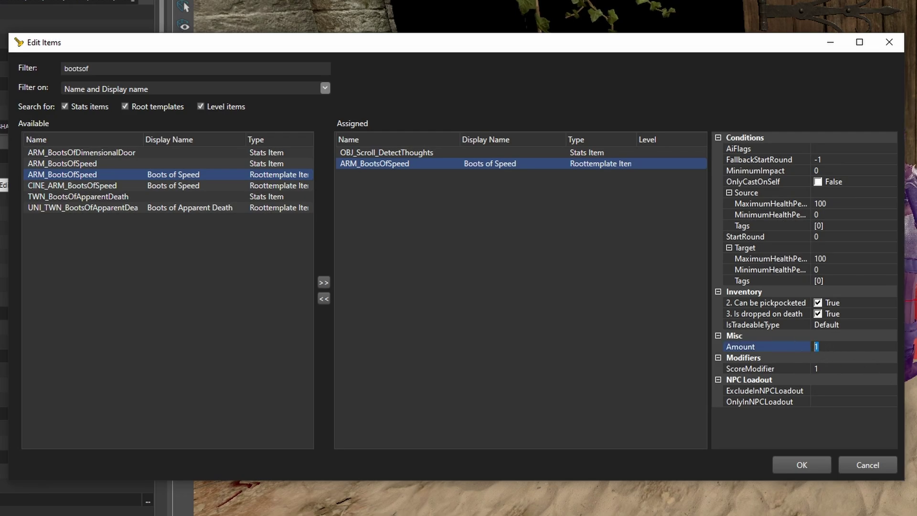
pyautogui.click(802, 465)
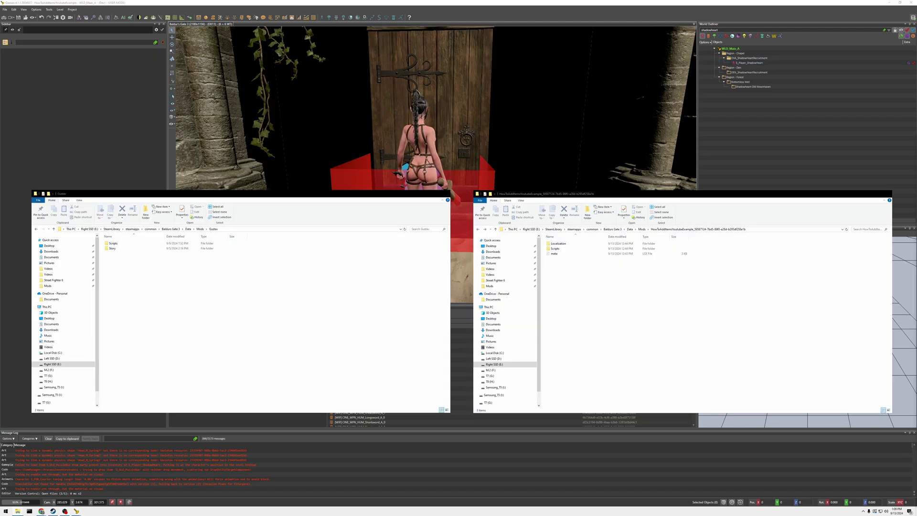
# Step: Return to the level editor, select Shadowheart in the viewport and save all changes
pyautogui.hotkey('alt', 'Tab')
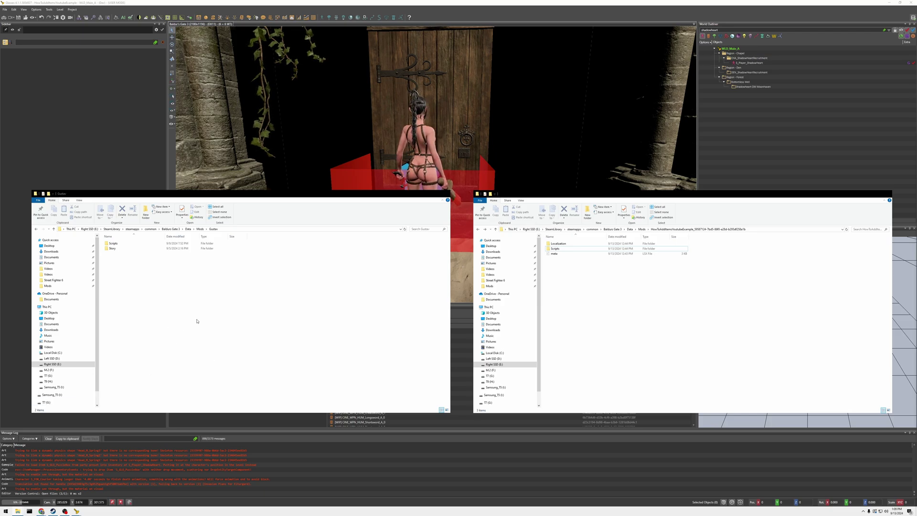
pyautogui.click(440, 168)
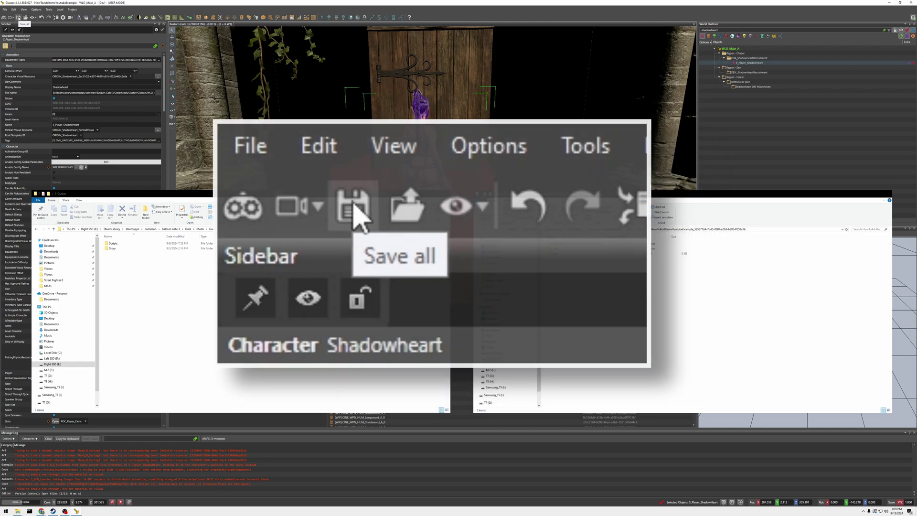
pyautogui.click(18, 17)
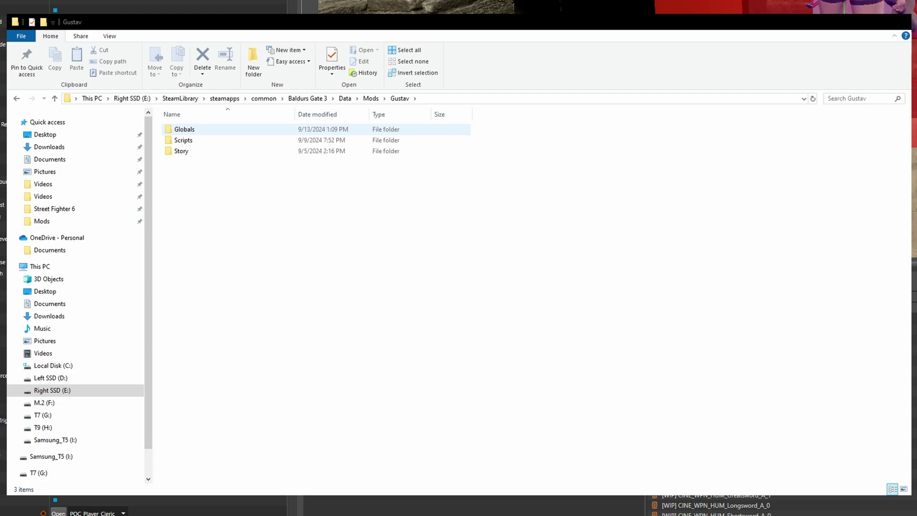
# Step: Browse the Gustav mod folder's new Globals folder down through WLD_Main_A to the saved character file
pyautogui.doubleClick(205, 128)
pyautogui.doubleClick(204, 129)
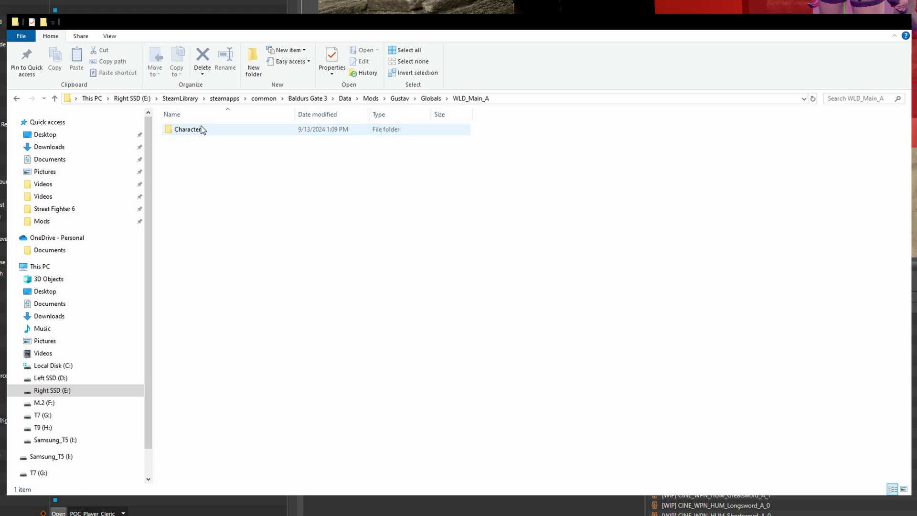
pyautogui.doubleClick(204, 129)
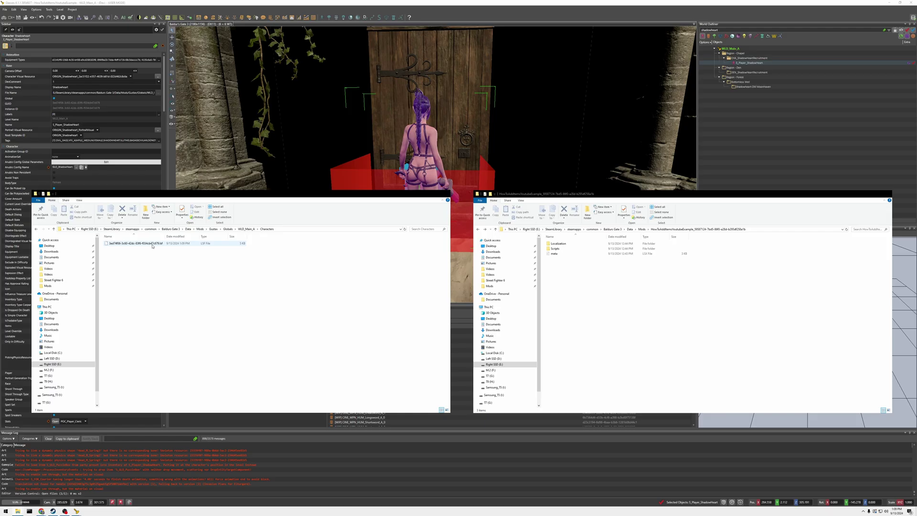
# Step: Move the Globals folder from the Gustav mod folder into the HowToAddItemsYoutubeExample folder under Mods
pyautogui.hotkey('alt', 'Left')
pyautogui.hotkey('alt', 'Left')
pyautogui.hotkey('alt', 'Left')
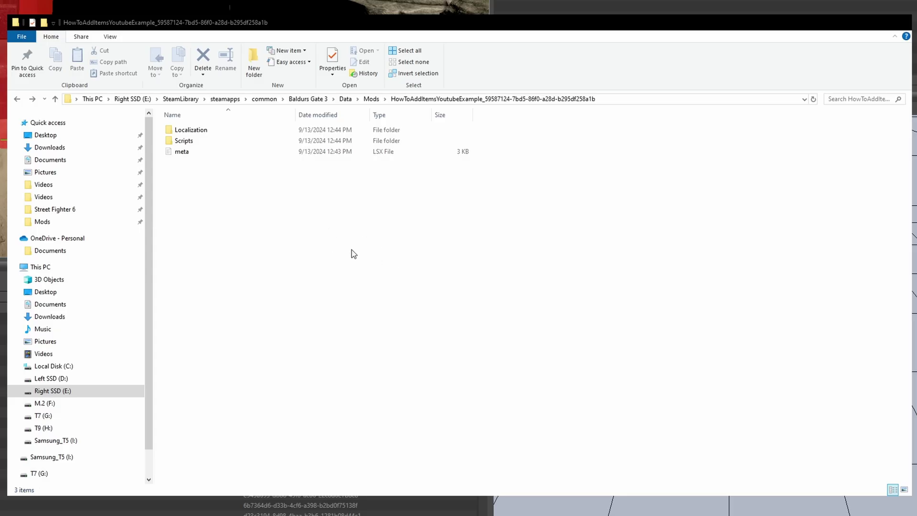
pyautogui.hotkey('ctrl', 'v')
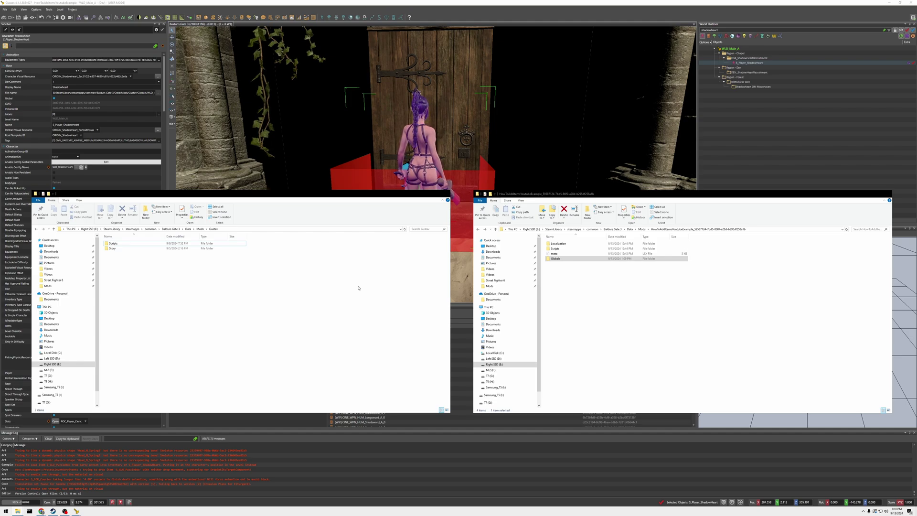
pyautogui.click(622, 292)
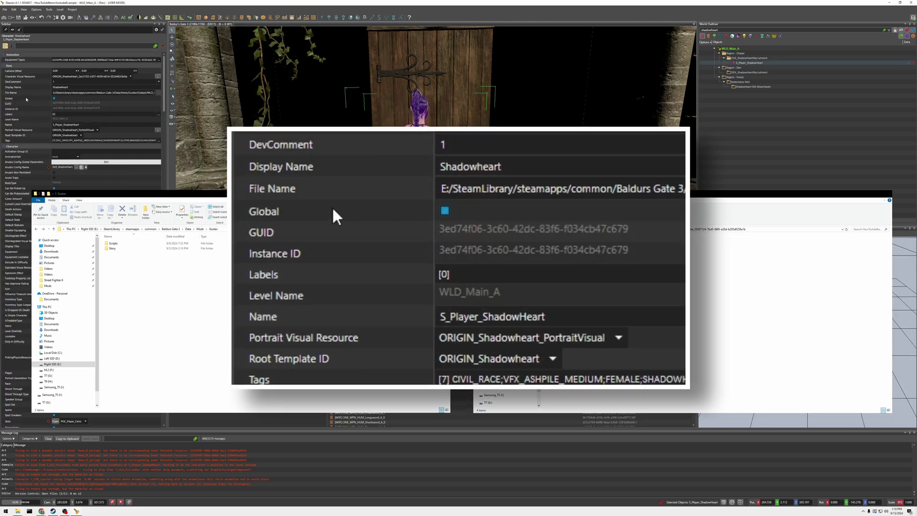
# Step: Deselect Shadowheart, select the tiefling NPC S_CHA_CagerLaezel2 near the trees in the level and save all changes
pyautogui.moveTo(24, 101)
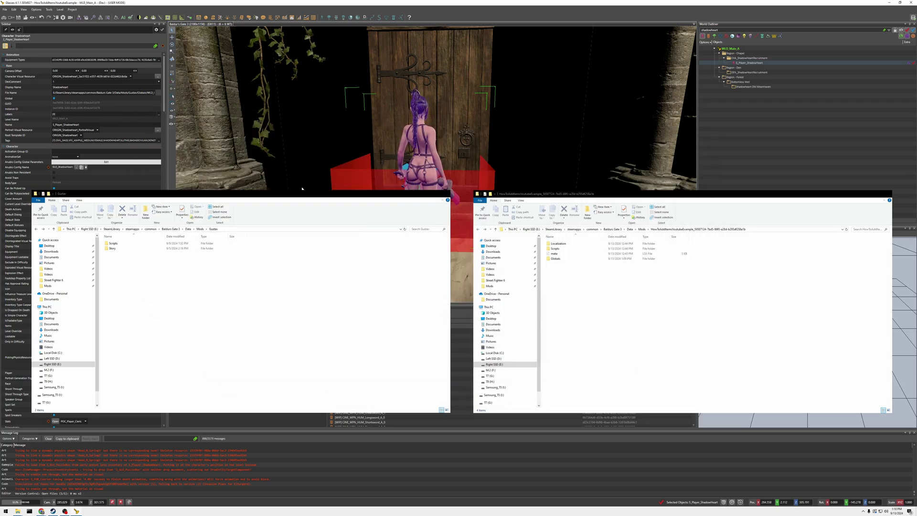
pyautogui.press('Escape')
pyautogui.moveTo(435, 107); pyautogui.dragTo(201, 123, button='right')
pyautogui.scroll(-3, 436, 164)
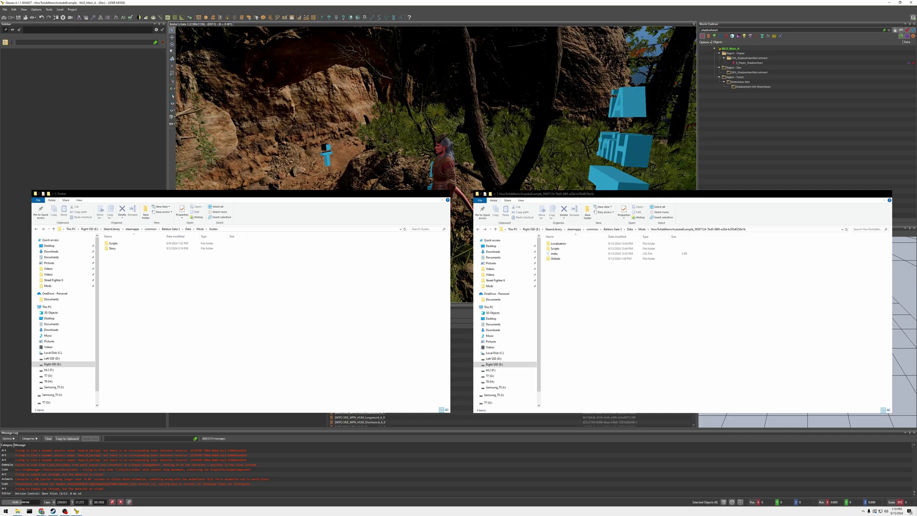
pyautogui.click(439, 180)
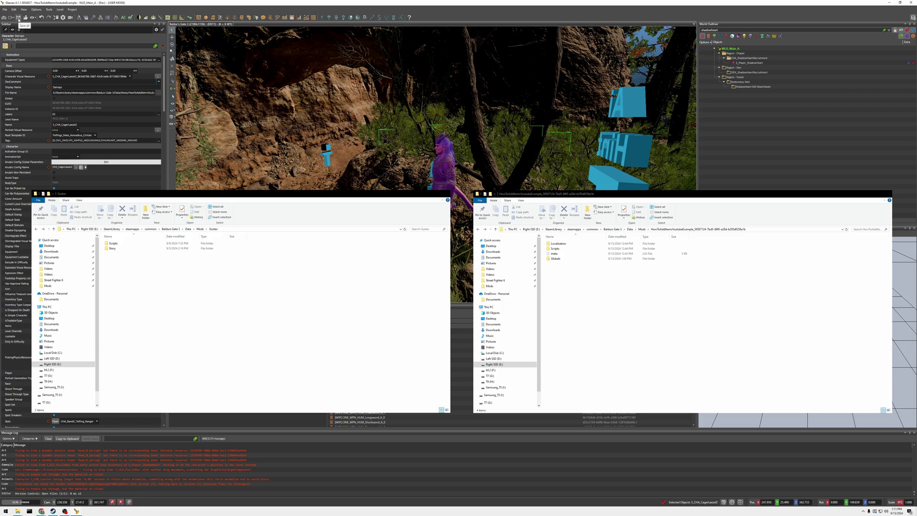
pyautogui.click(18, 18)
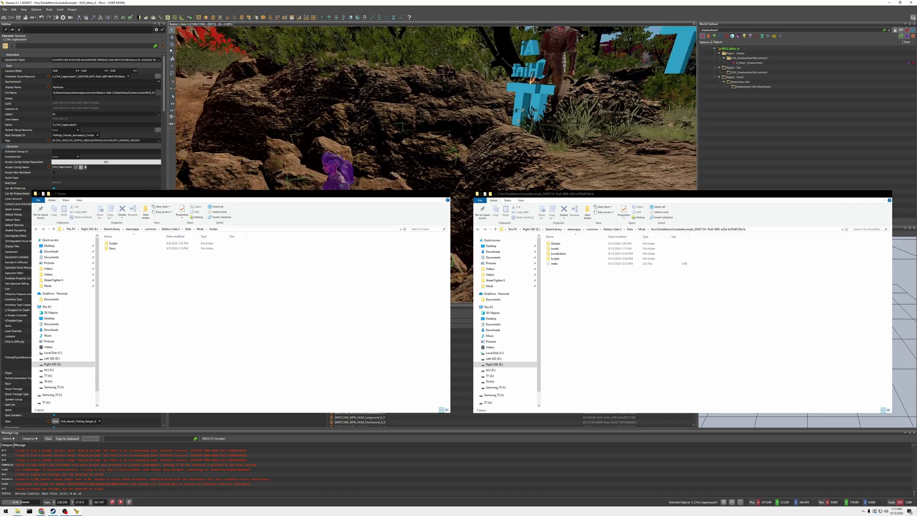
# Step: Browse the Gustav mod folder's new Levels folder down through WLD_Main_A and Characters to the saved character file
pyautogui.moveTo(525, 172); pyautogui.dragTo(429, 172, button='right')
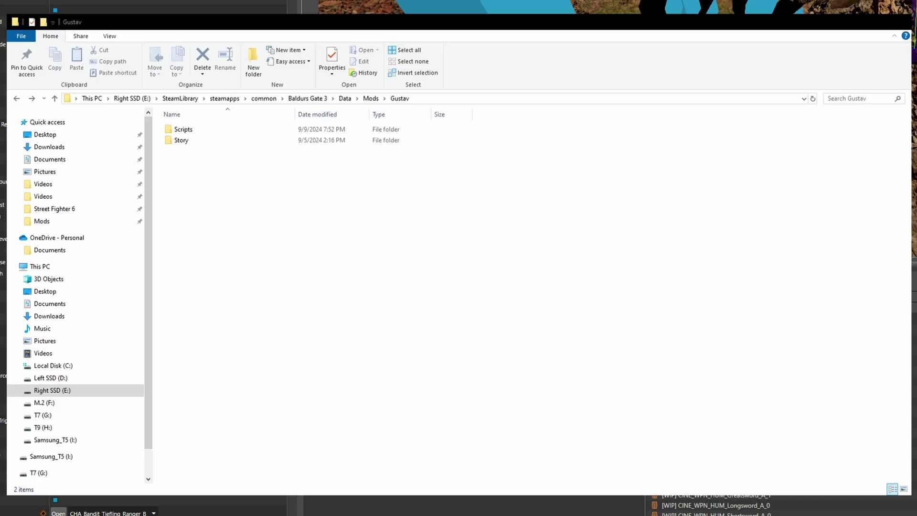
pyautogui.click(323, 129)
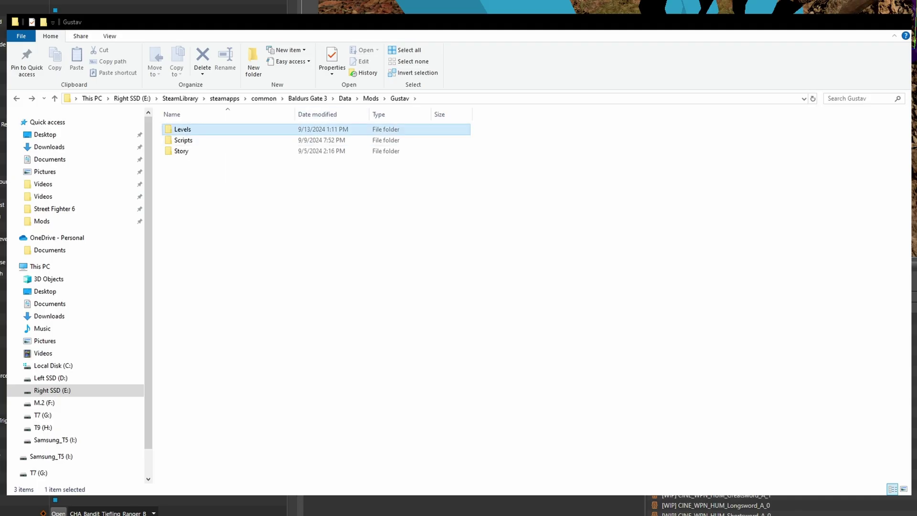
pyautogui.click(194, 164)
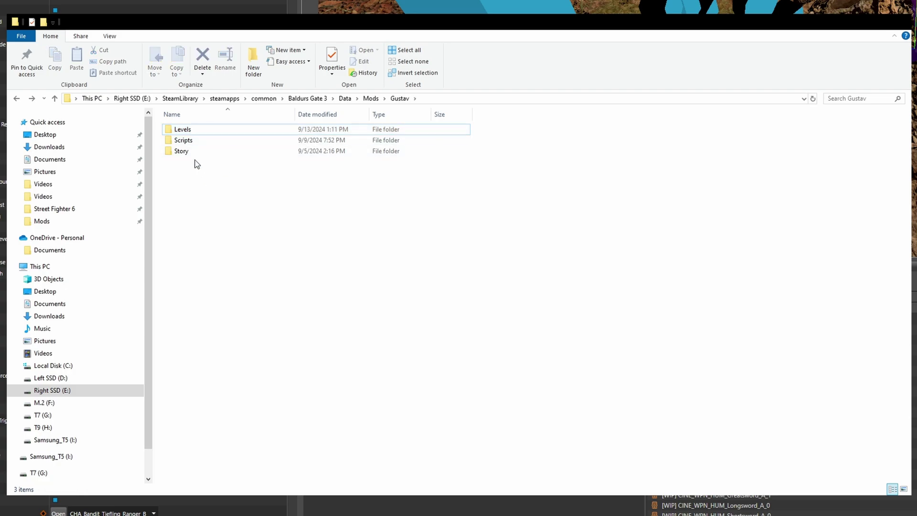
pyautogui.click(186, 131)
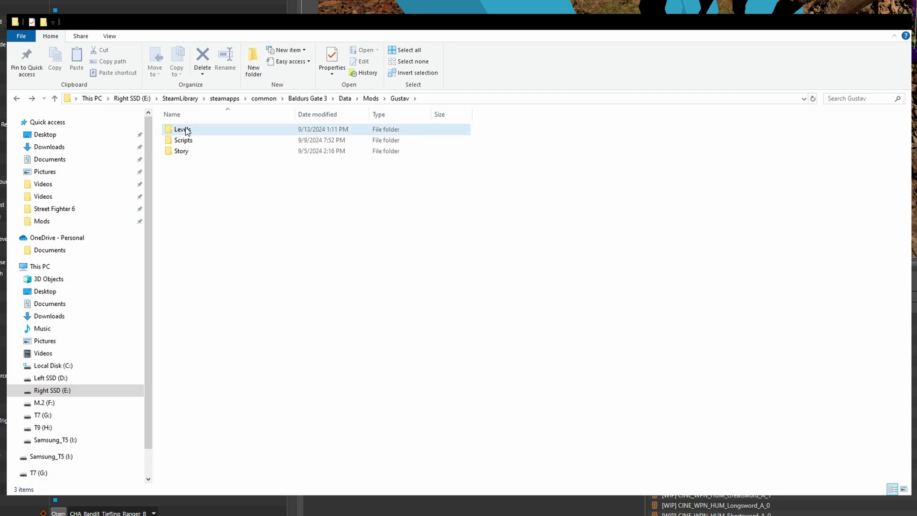
pyautogui.doubleClick(186, 130)
pyautogui.doubleClick(188, 130)
pyautogui.doubleClick(206, 130)
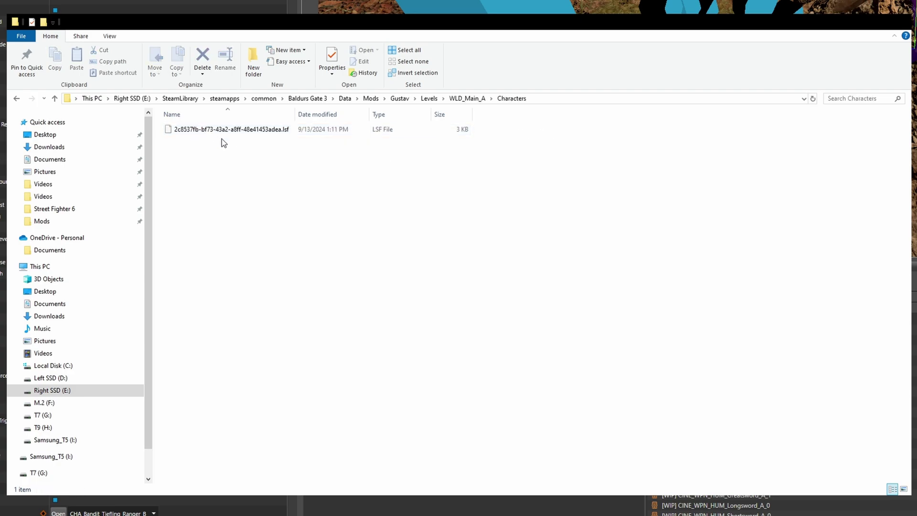
# Step: Move the Levels folder from Gustav into the HowToAddItemsYoutubeExample folder and open its WLD_Main_A Characters subfolder
pyautogui.press('BackSpace')
pyautogui.press('BackSpace')
pyautogui.press('BackSpace')
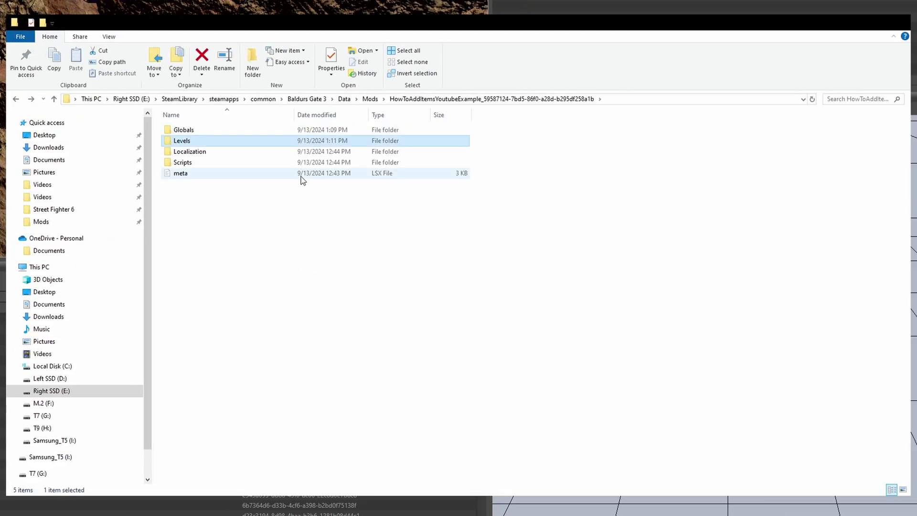
pyautogui.doubleClick(184, 141)
pyautogui.doubleClick(184, 133)
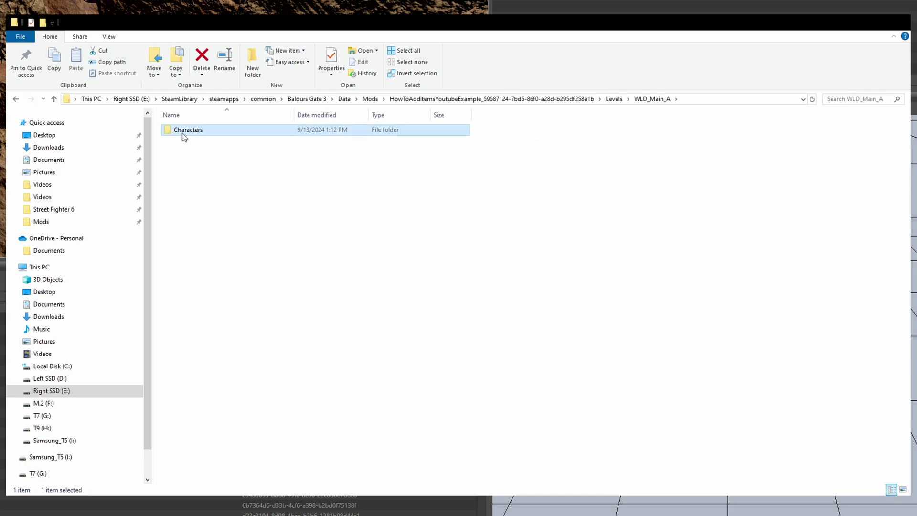
pyautogui.doubleClick(182, 134)
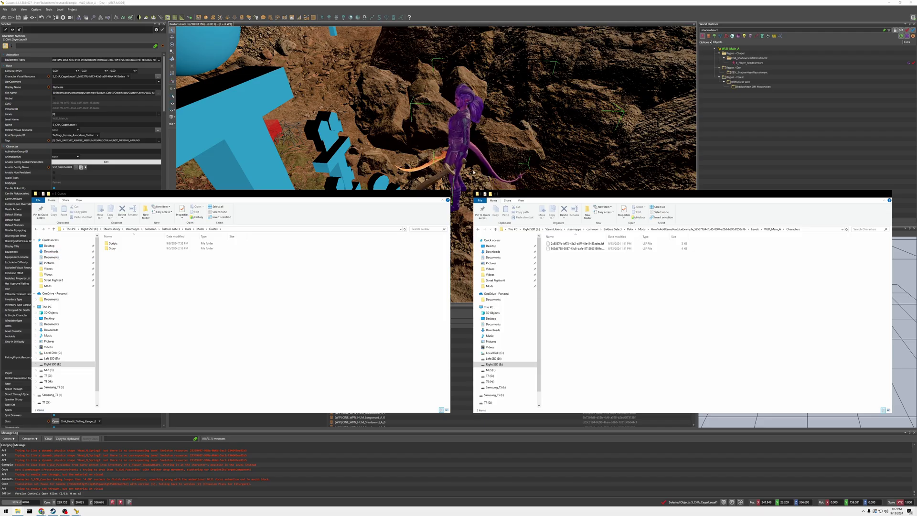
# Step: Reload the level and story in the level editor
pyautogui.click(5, 10)
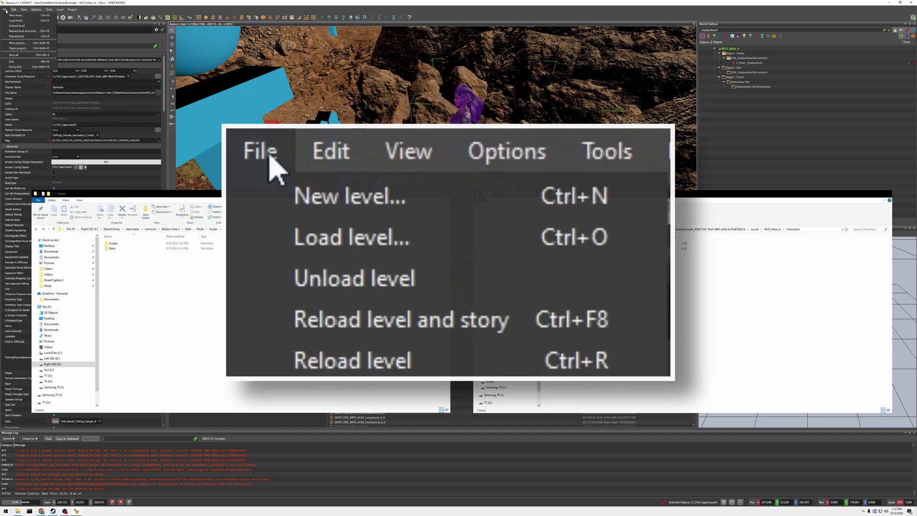
pyautogui.click(25, 33)
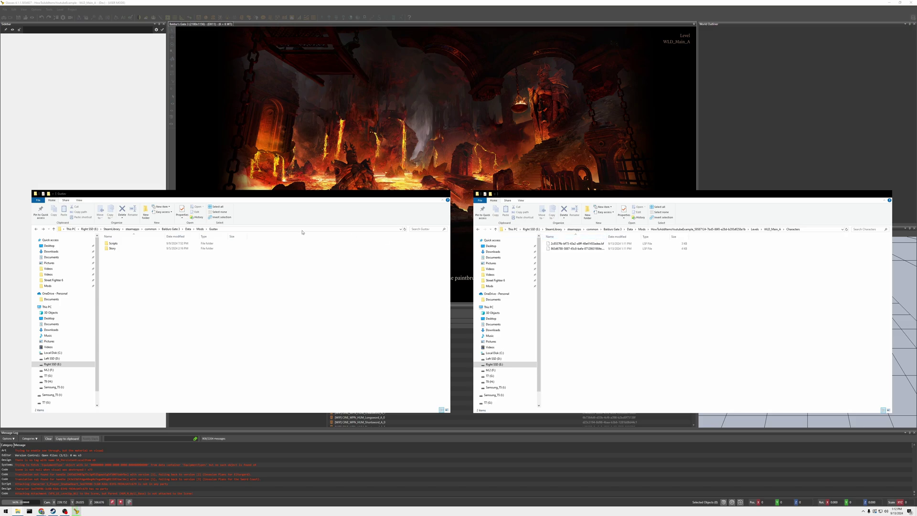
# Step: Check the Mods folder and browse the HowToAddItemsYoutubeExample project's Globals folder down through WLD_Main_A to its contents
pyautogui.click(200, 228)
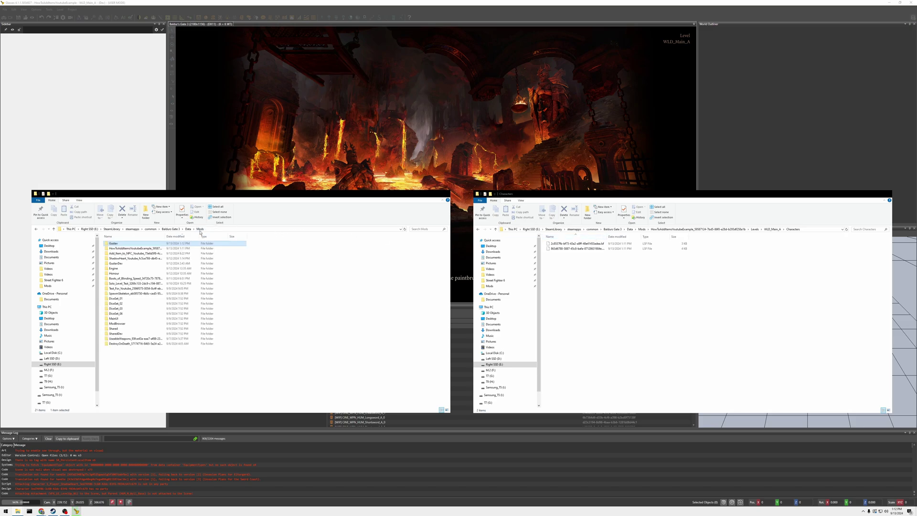
pyautogui.doubleClick(144, 255)
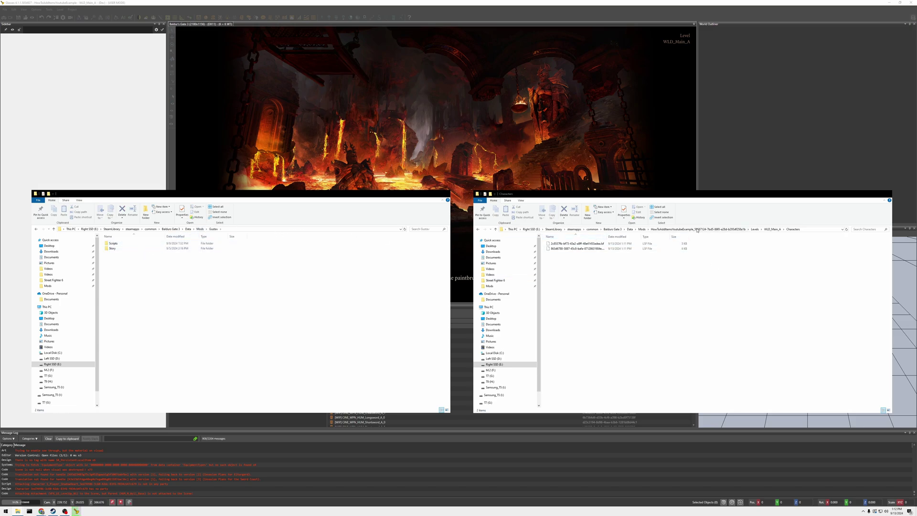
pyautogui.click(642, 229)
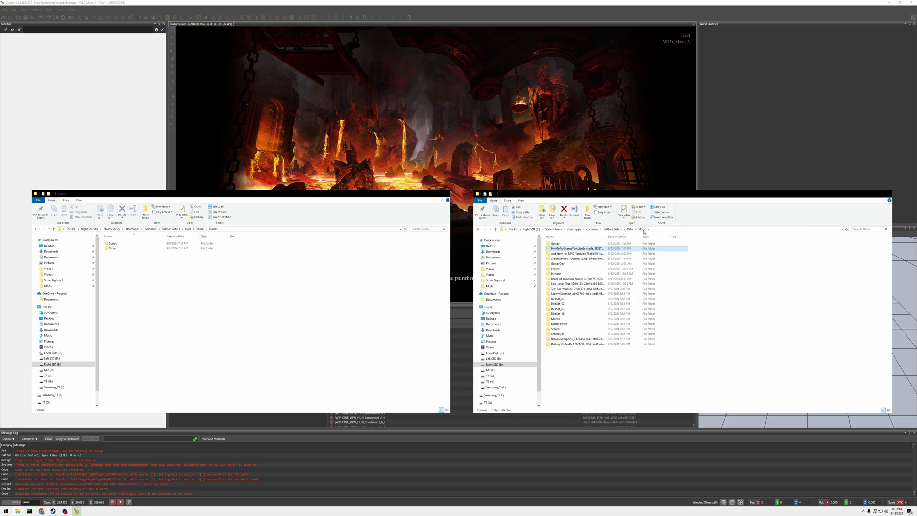
pyautogui.hotkey('alt', 'Left')
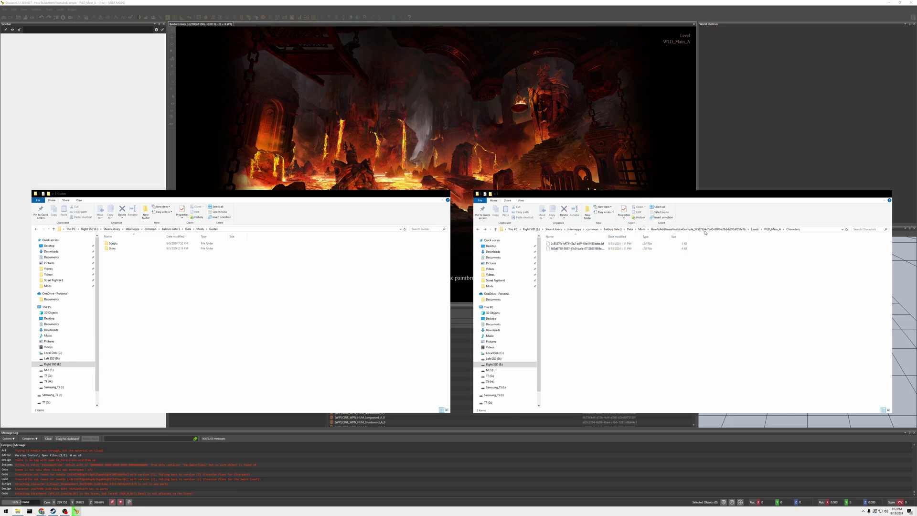
pyautogui.click(704, 230)
pyautogui.doubleClick(555, 244)
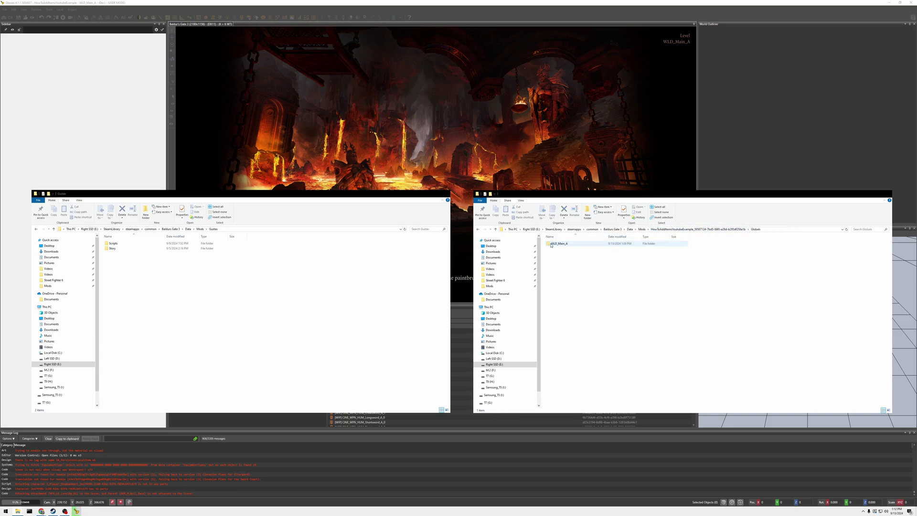
pyautogui.doubleClick(554, 244)
pyautogui.click(553, 245)
pyautogui.doubleClick(552, 245)
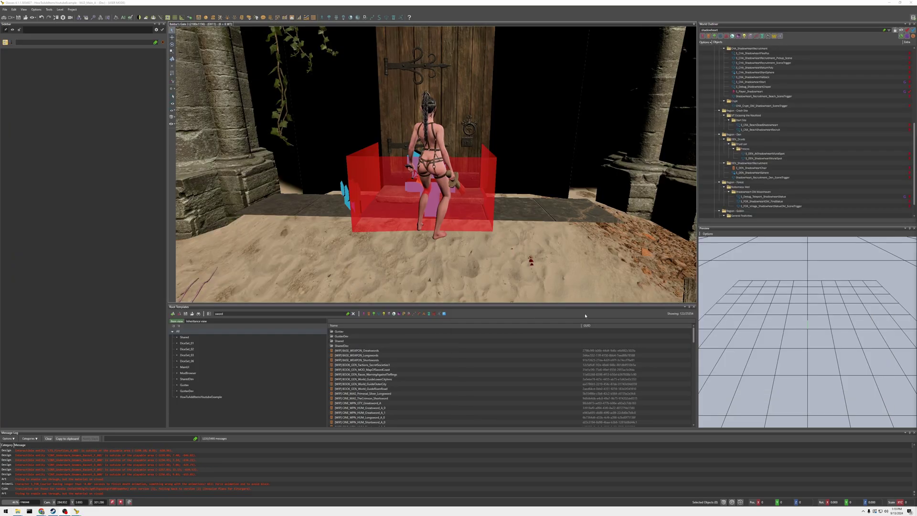
# Step: Examine the body slots of Shadowheart's visual resource in the Character Editor, including ModestyLeaf and Head, and close it without saving or keeping the resource
pyautogui.moveTo(573, 248); pyautogui.dragTo(507, 228, button='middle')
pyautogui.moveTo(507, 228); pyautogui.dragTo(476, 208, button='right')
pyautogui.click(451, 188)
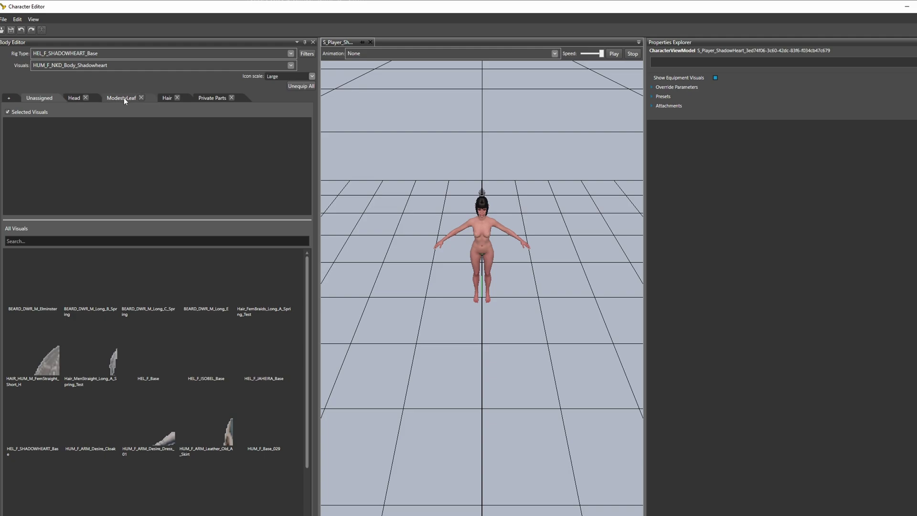
pyautogui.click(207, 98)
pyautogui.click(168, 96)
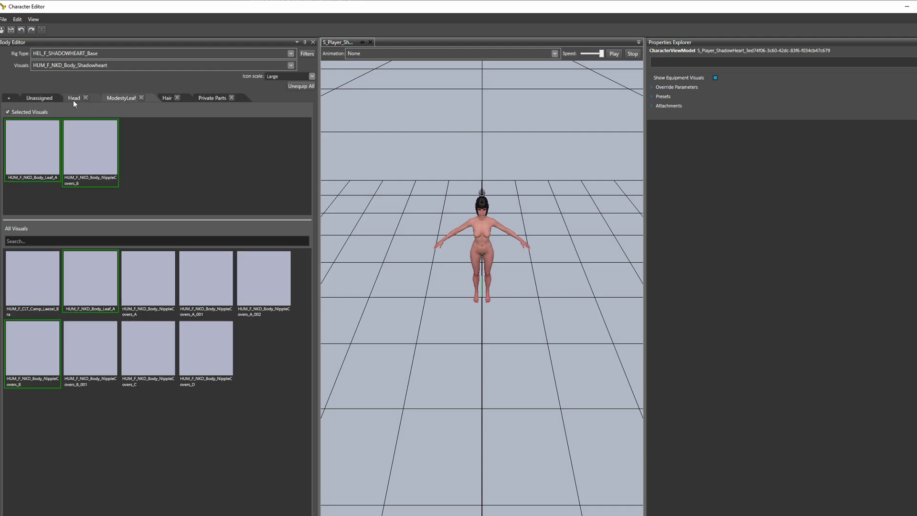
pyautogui.click(69, 99)
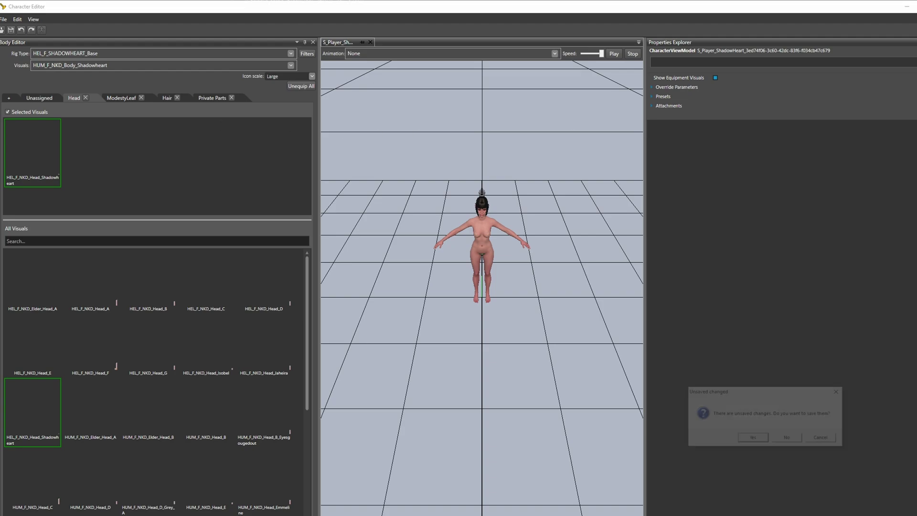
pyautogui.click(788, 440)
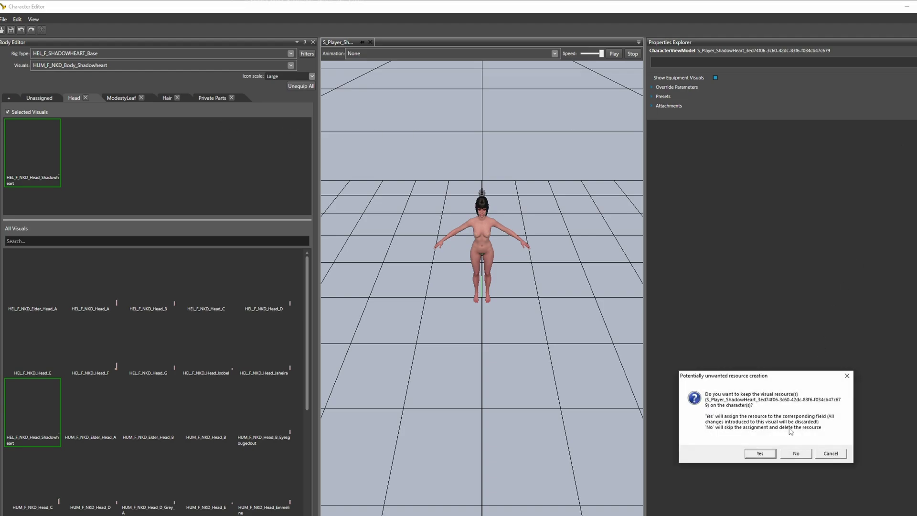
pyautogui.click(795, 453)
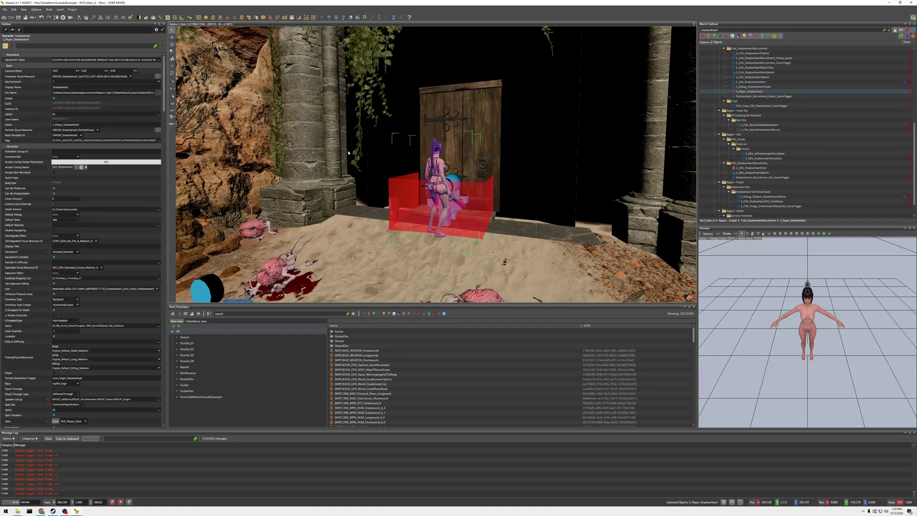
# Step: Deselect Shadowheart, select the tiefling S_CHA_CagerLaezel2 near the trees and open his visual resource in the Character Editor
pyautogui.rightClick(398, 155)
pyautogui.click(386, 150)
pyautogui.moveTo(386, 150); pyautogui.dragTo(387, 150, button='right')
pyautogui.press('w')
pyautogui.press('w')
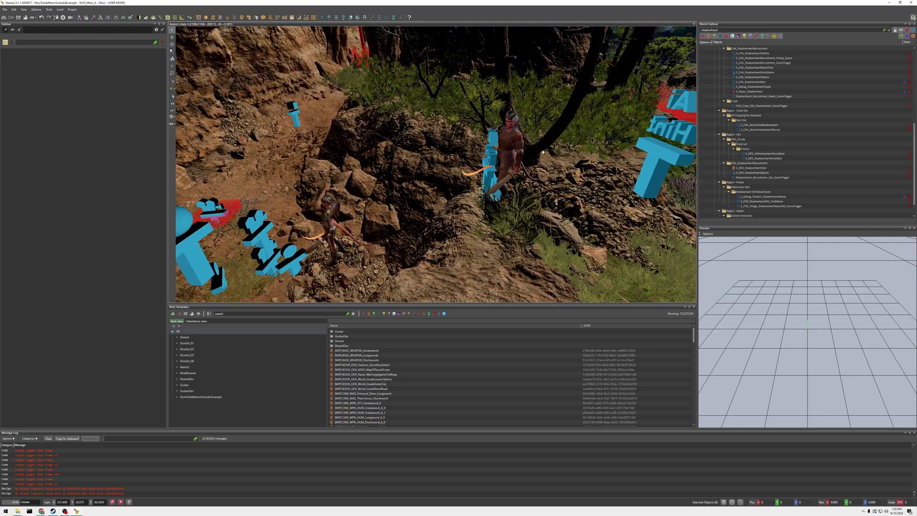
pyautogui.click(514, 148)
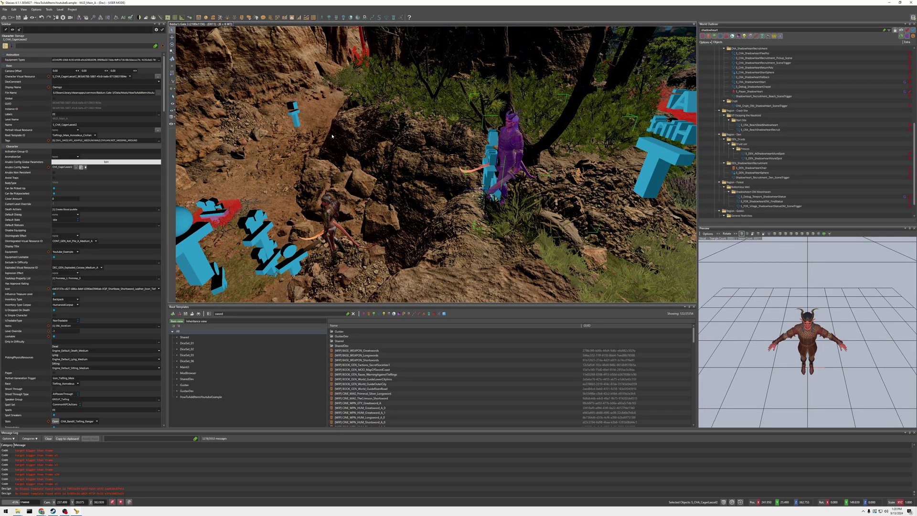
pyautogui.click(157, 131)
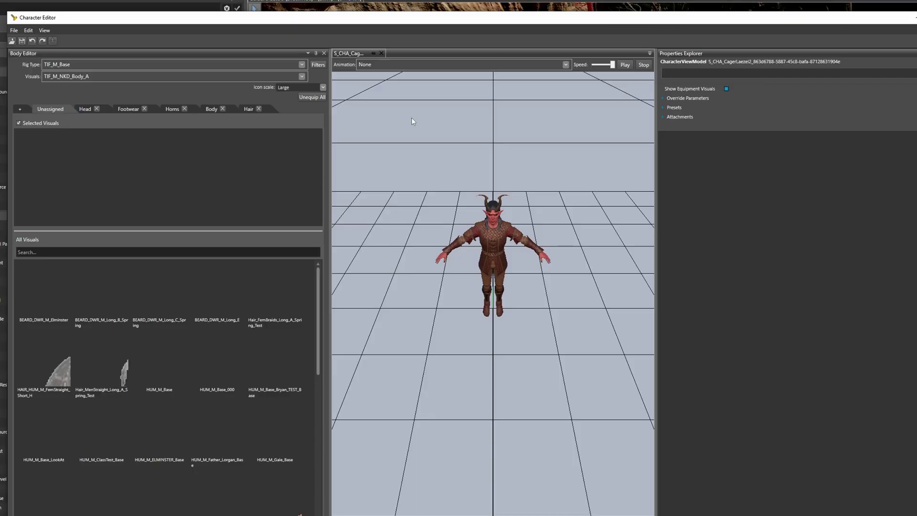
# Step: Remove all three selected armor visuals, including HUM_M_ARM_StuddedLeather_A_0_Body and HUM_M_ARM_StuddedLeather_A_Sleeves_A, from the tiefling's Body slot
pyautogui.click(210, 112)
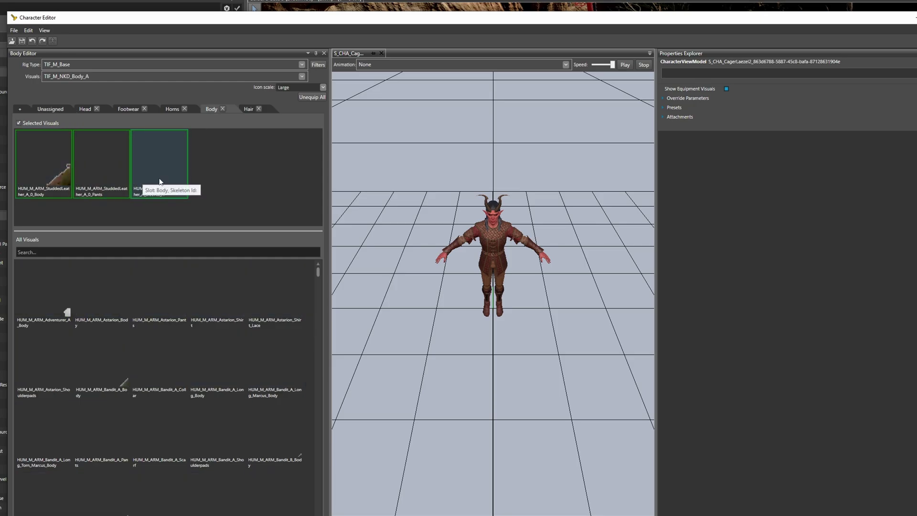
pyautogui.doubleClick(54, 182)
pyautogui.doubleClick(52, 176)
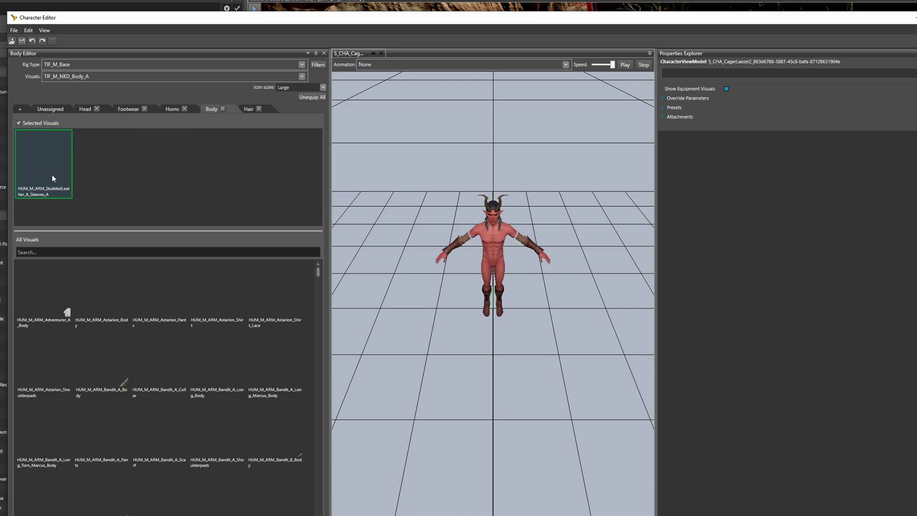
pyautogui.doubleClick(52, 175)
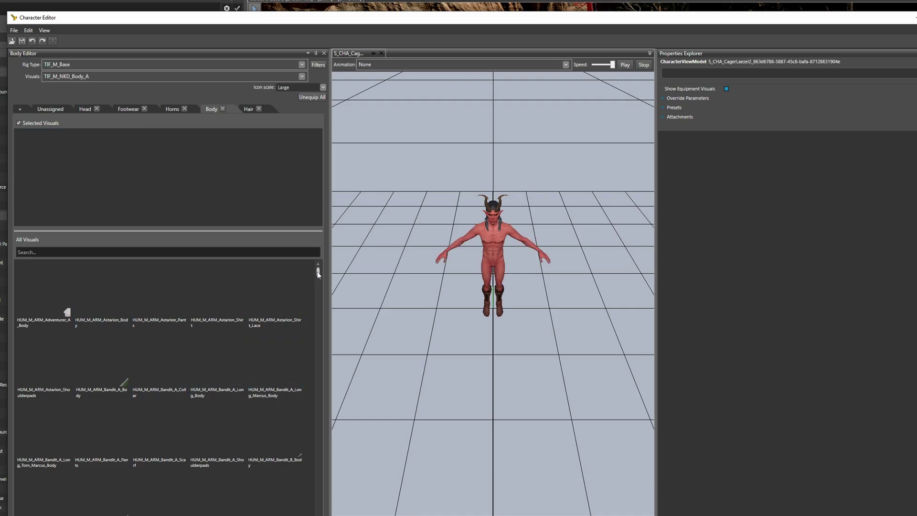
pyautogui.moveTo(319, 336); pyautogui.dragTo(317, 262)
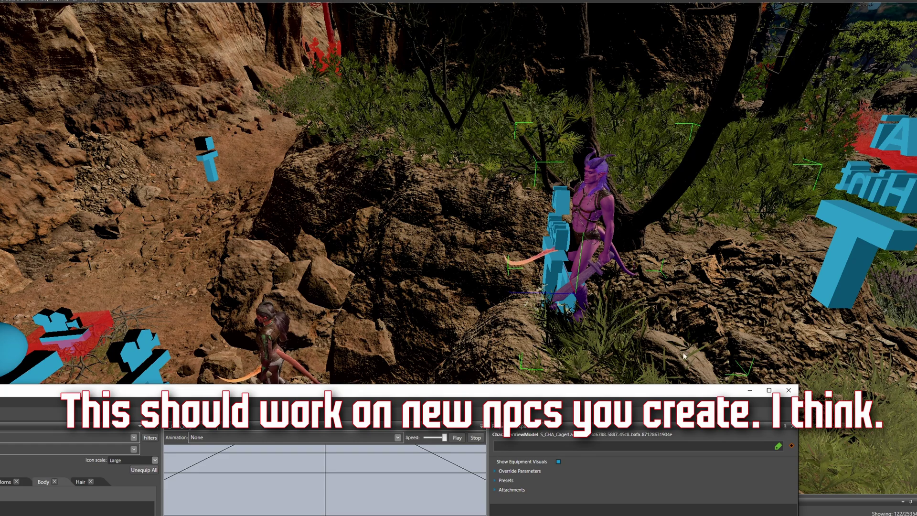
# Step: Close the Character Editor, deselect the tiefling in the level and save all changes
pyautogui.click(788, 391)
pyautogui.rightClick(605, 261)
pyautogui.click(629, 268)
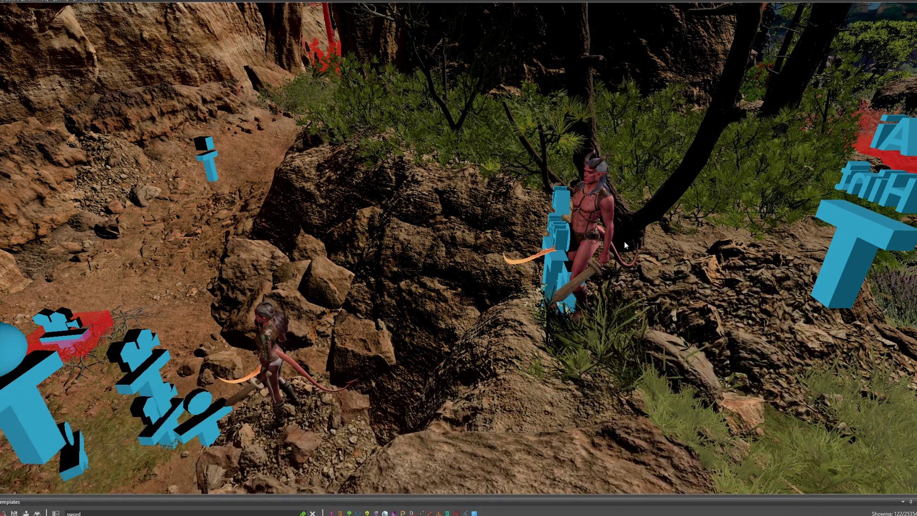
pyautogui.moveTo(574, 228); pyautogui.dragTo(521, 239, button='middle')
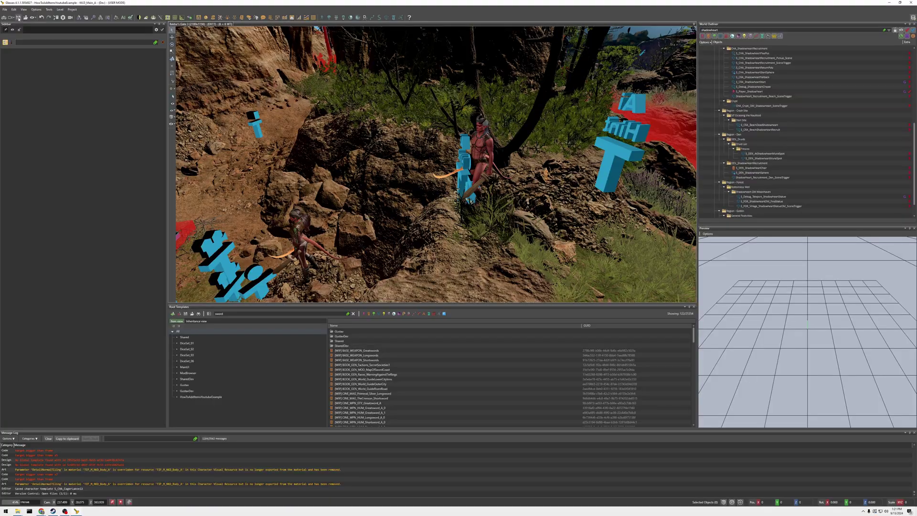
pyautogui.click(18, 17)
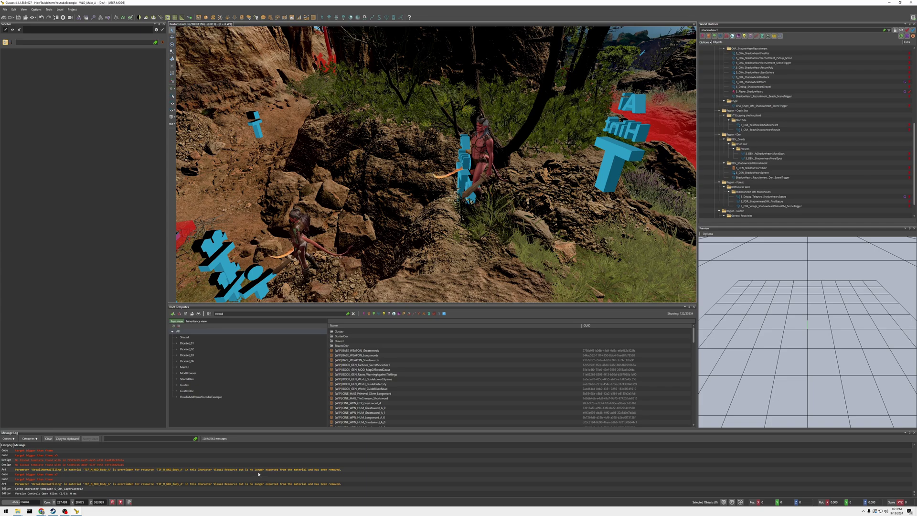
# Step: Hide the message log and widen the level viewport
pyautogui.click(910, 432)
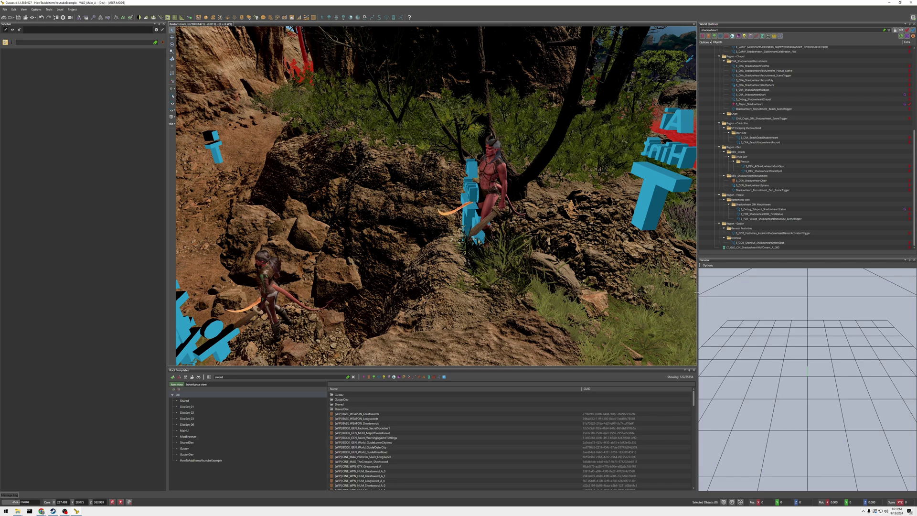
pyautogui.moveTo(697, 295); pyautogui.dragTo(757, 277)
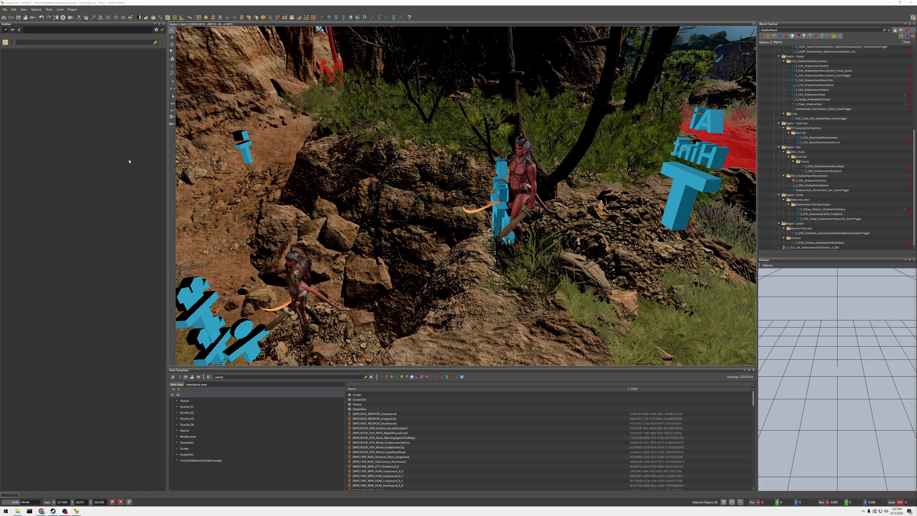
# Step: Publish HowToAddItemsYoutubeExample locally as a packed mod file in the Baldur's Gate 3 Mods folder and save the project settings
pyautogui.click(73, 10)
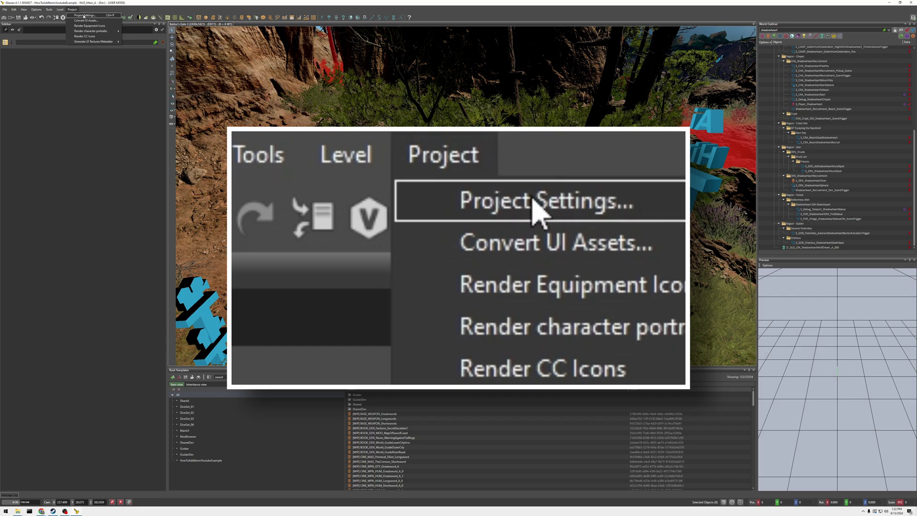
pyautogui.click(84, 16)
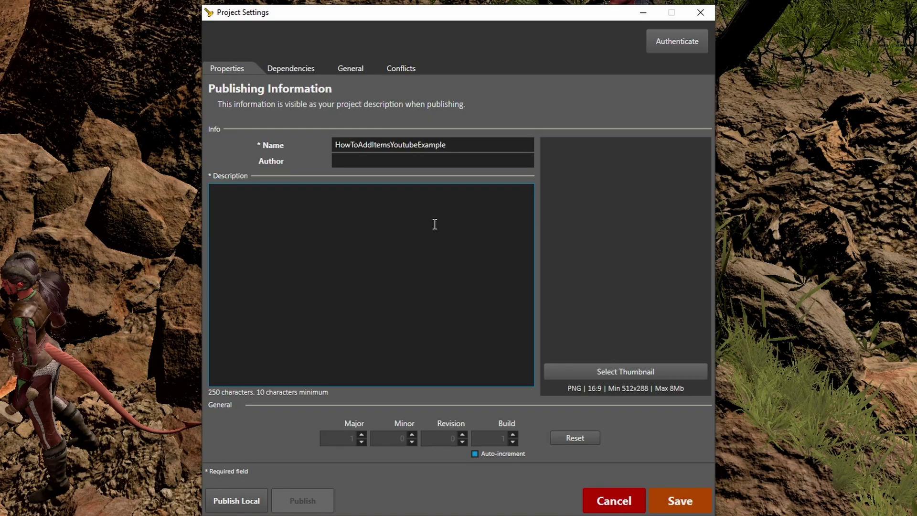
pyautogui.click(240, 503)
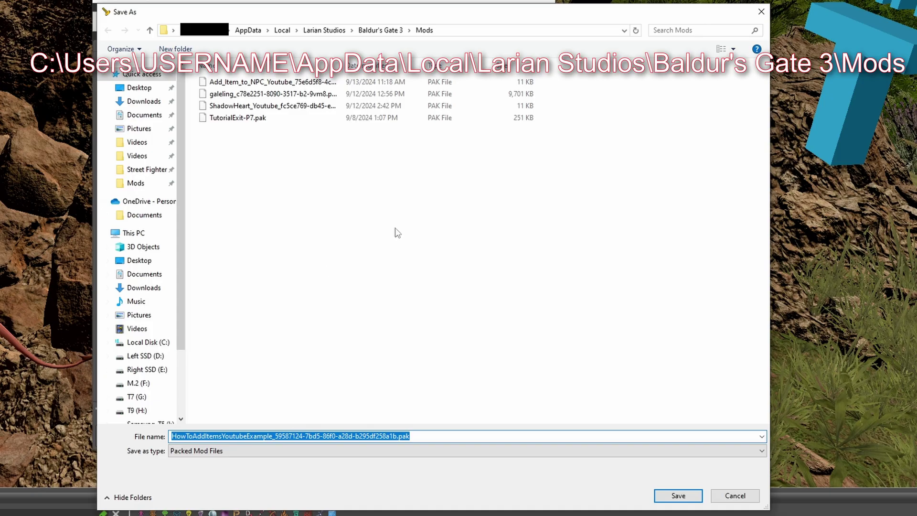
pyautogui.click(396, 228)
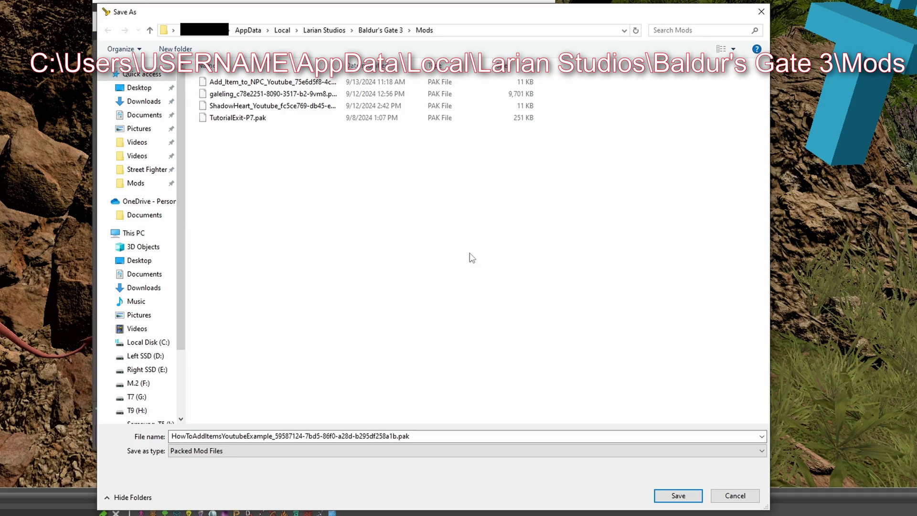
pyautogui.click(678, 495)
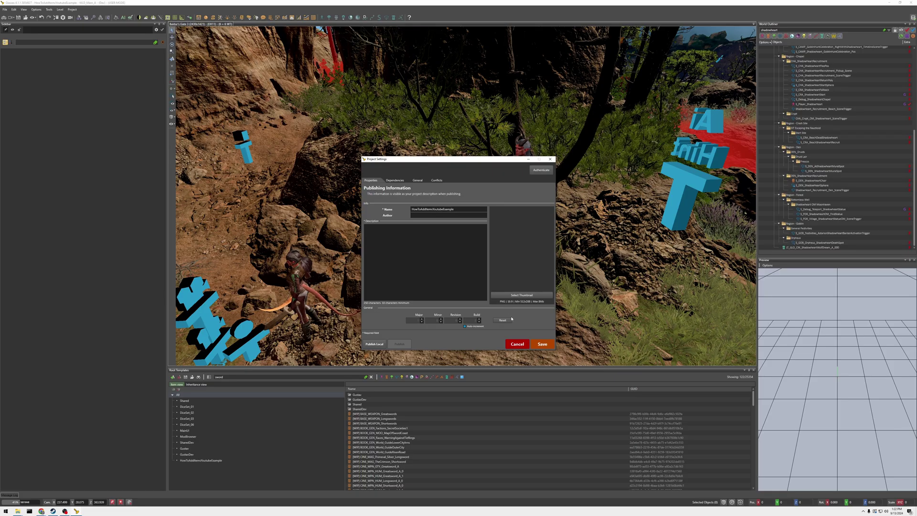
pyautogui.click(542, 345)
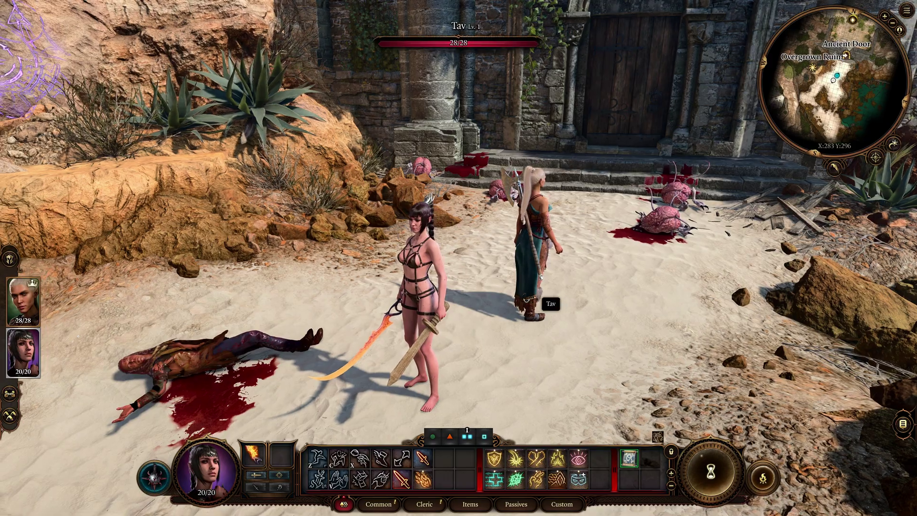
# Step: In the Baldur's Gate 3 game, examine Shadowheart's outfit, weapons and inventory items, and close her inventory
pyautogui.moveTo(542, 301)
pyautogui.mouseDown(button='middle')
pyautogui.moveTo(560, 302)
pyautogui.moveTo(430, 304)
pyautogui.moveTo(495, 312)
pyautogui.mouseUp(button='middle')
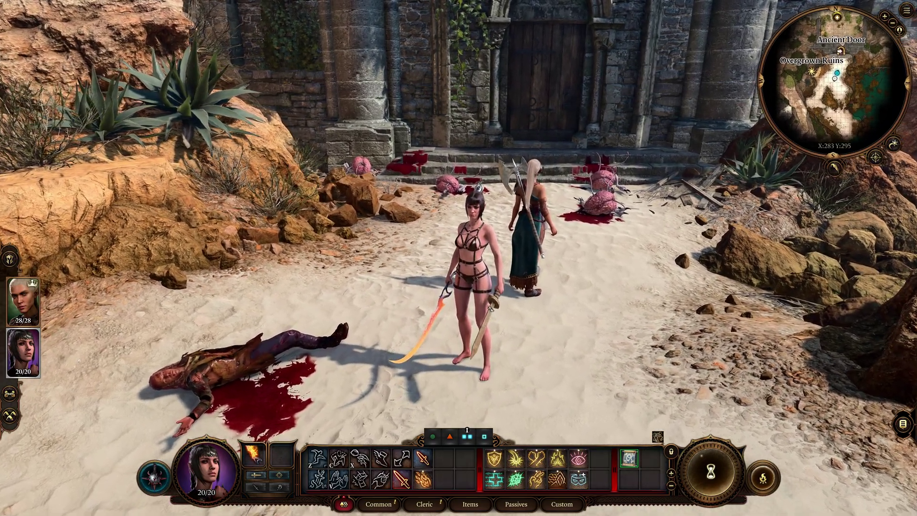
pyautogui.press('i')
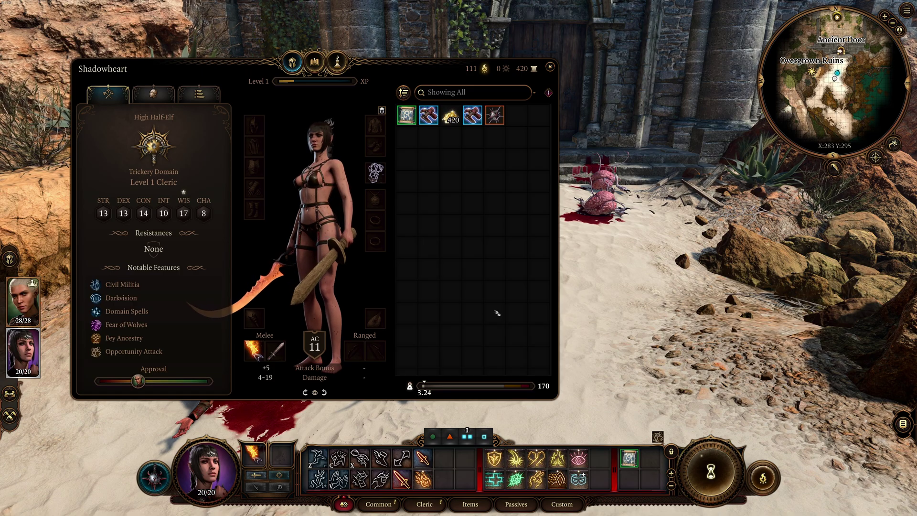
pyautogui.moveTo(457, 123)
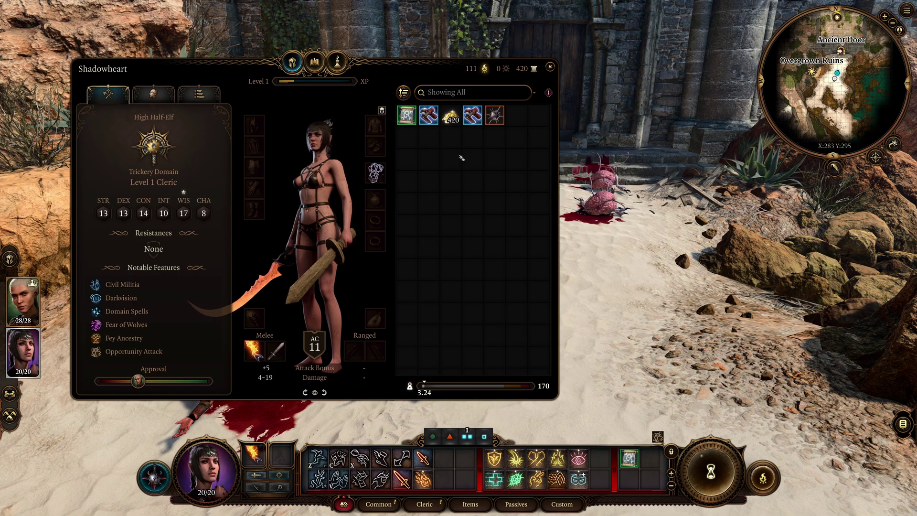
pyautogui.moveTo(429, 116)
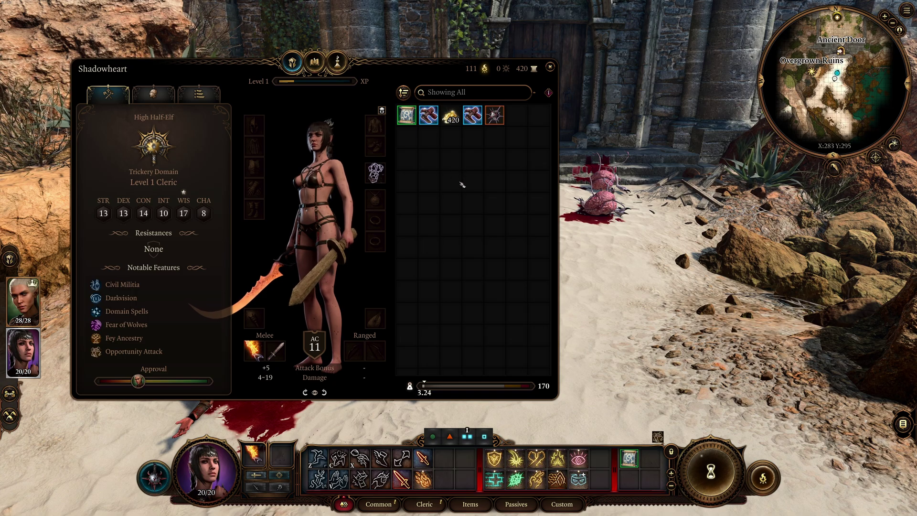
pyautogui.moveTo(577, 166); pyautogui.dragTo(449, 167, button='middle')
pyautogui.press('Escape')
# Step: Go to the two tieflings on the rocks near the trees and examine their outfits and weapons
pyautogui.scroll(-3, 577, 167)
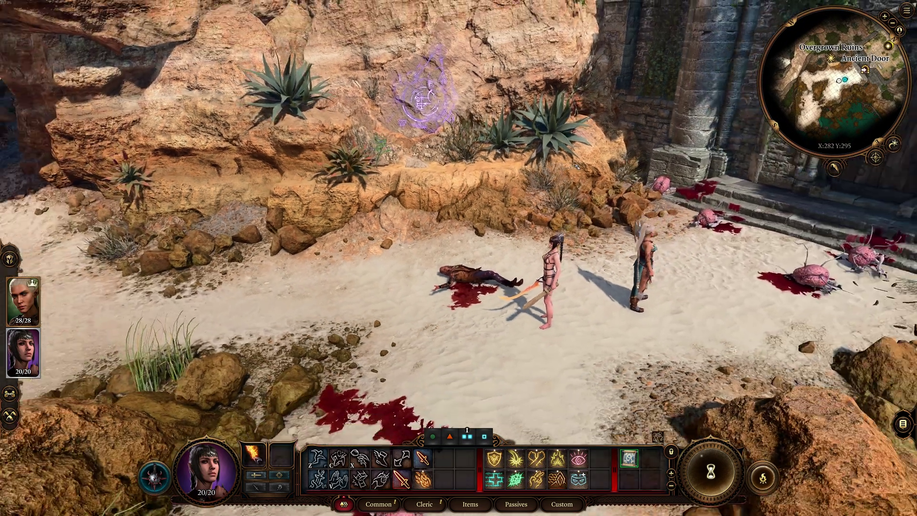
pyautogui.scroll(-3, 577, 167)
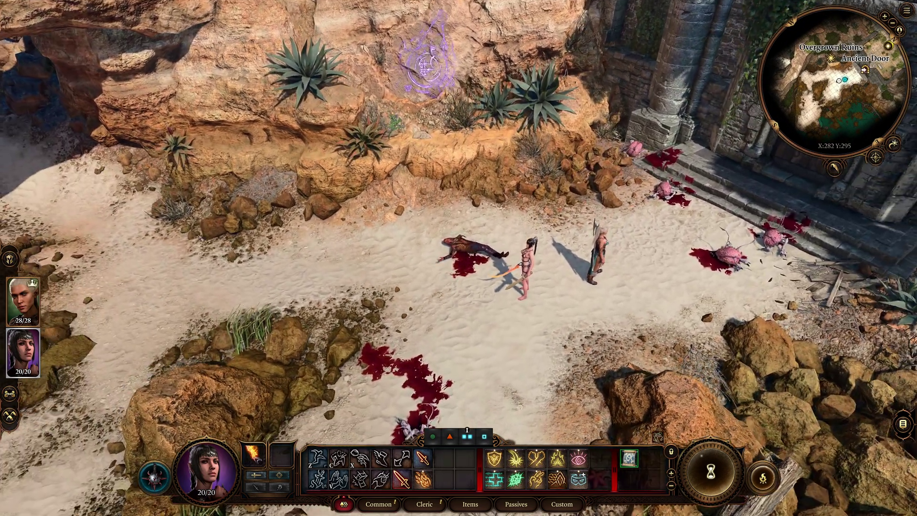
pyautogui.click(132, 222)
pyautogui.press('a')
pyautogui.press('w')
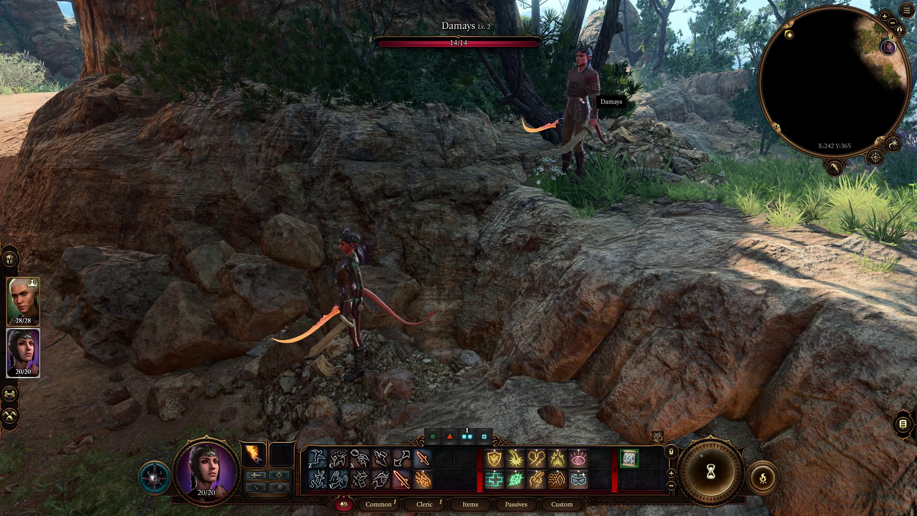
pyautogui.scroll(-3, 581, 99)
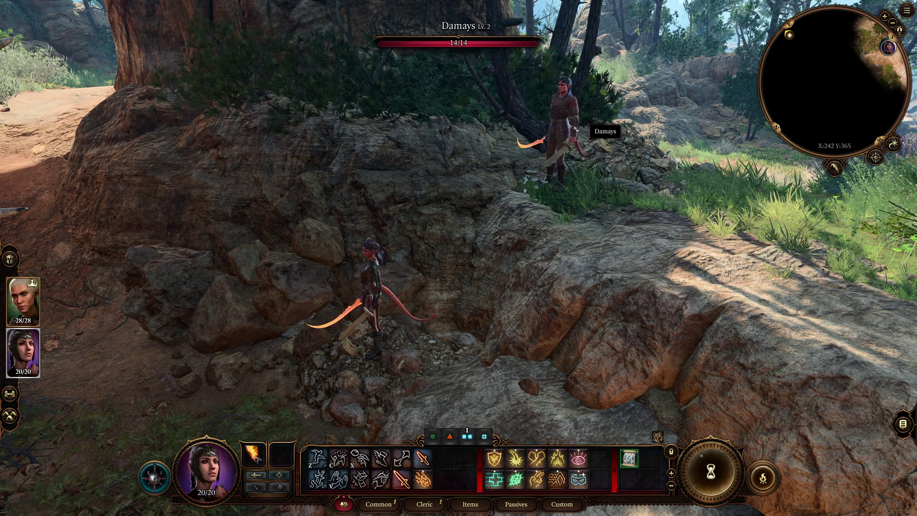
pyautogui.moveTo(559, 186); pyautogui.dragTo(507, 242, button='middle')
pyautogui.scroll(-3, 564, 233)
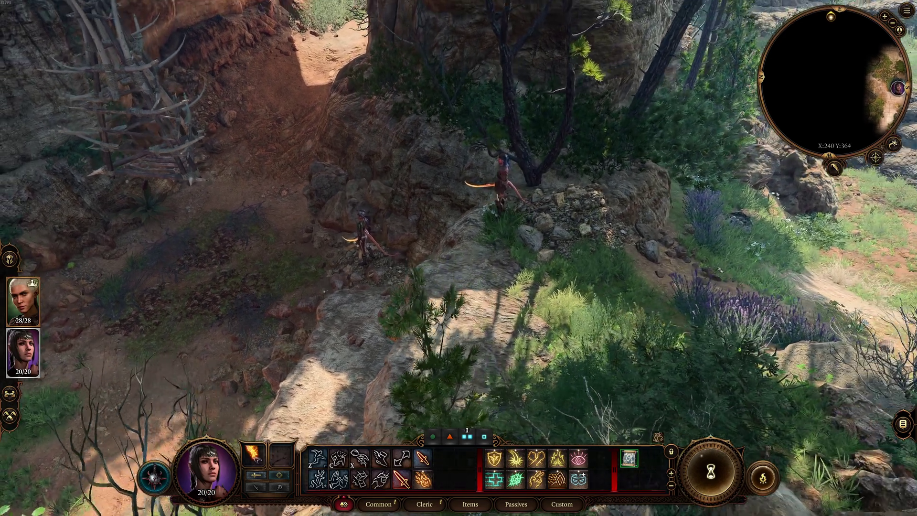
pyautogui.press('q')
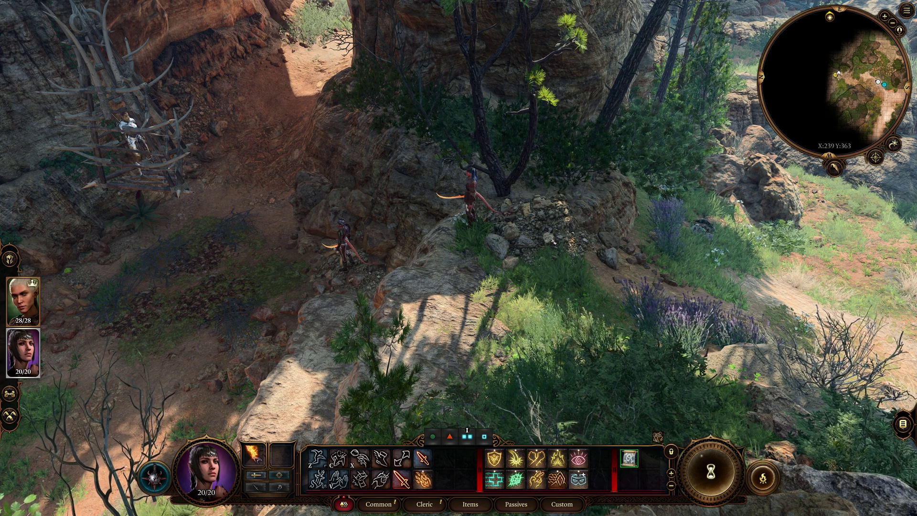
# Step: Attack the tiefling Damays from hiding with Shadowheart and inspect the loot on the body, including the Practice Sword
pyautogui.press('c')
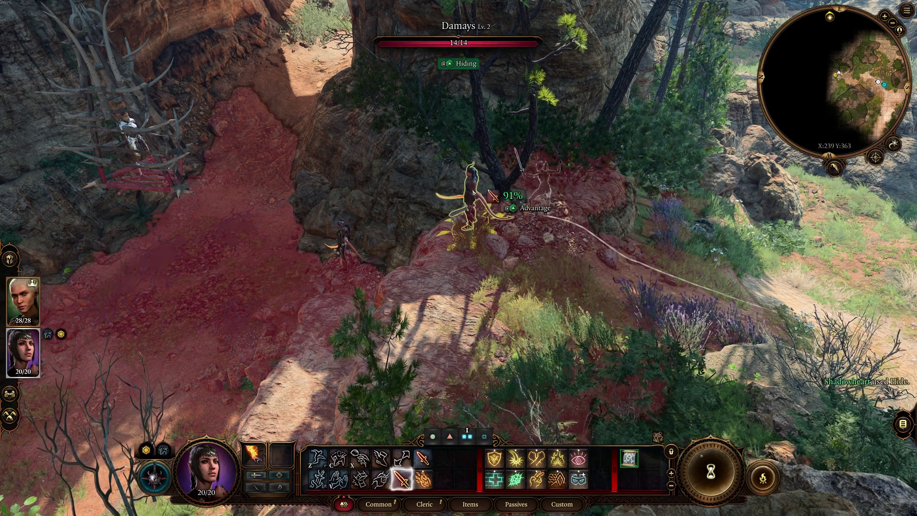
pyautogui.click(473, 193)
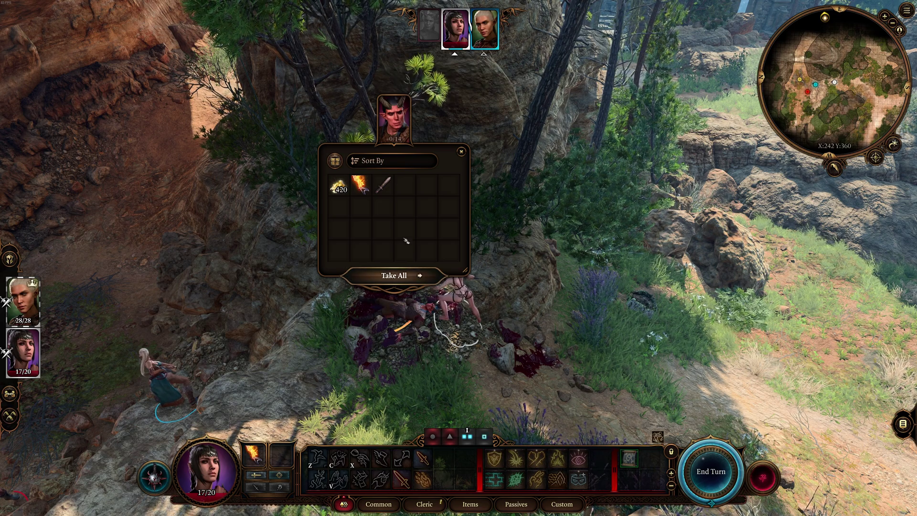
pyautogui.moveTo(367, 190)
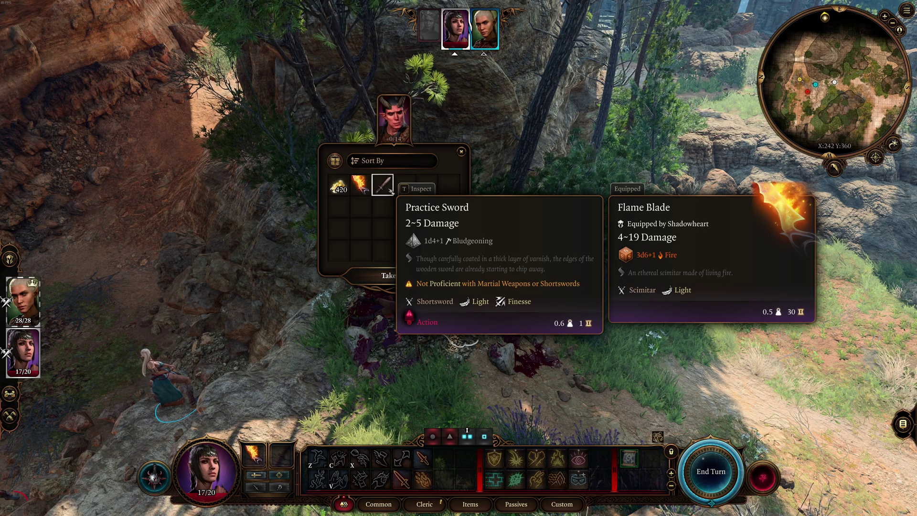
pyautogui.click(461, 151)
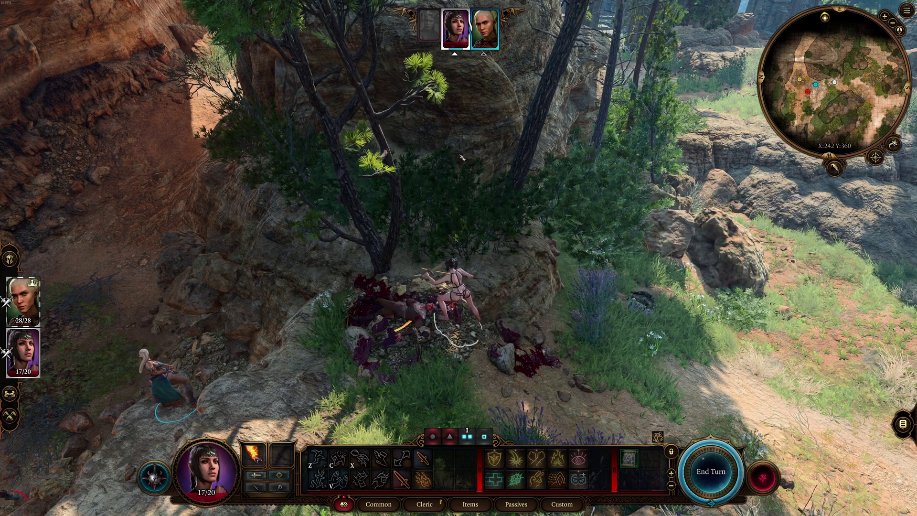
pyautogui.moveTo(459, 329); pyautogui.dragTo(428, 321, button='middle')
pyautogui.scroll(-1, 429, 323)
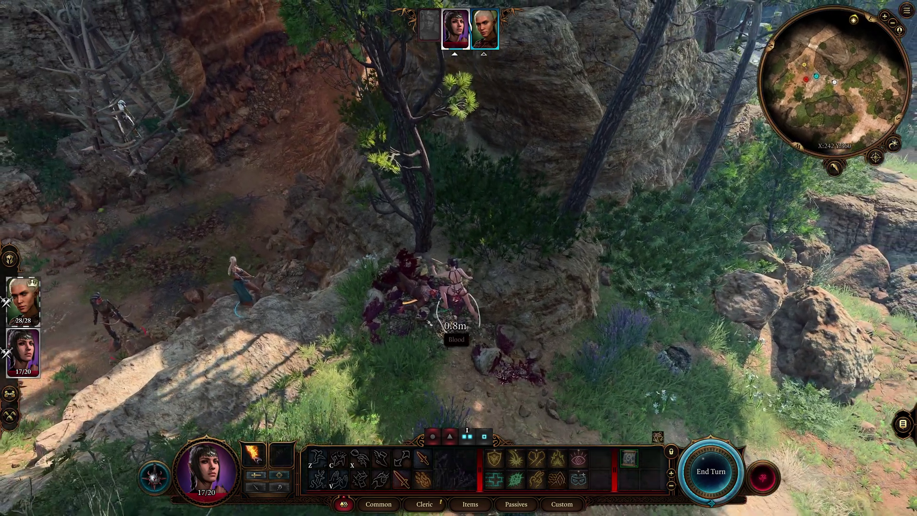
pyautogui.press('a')
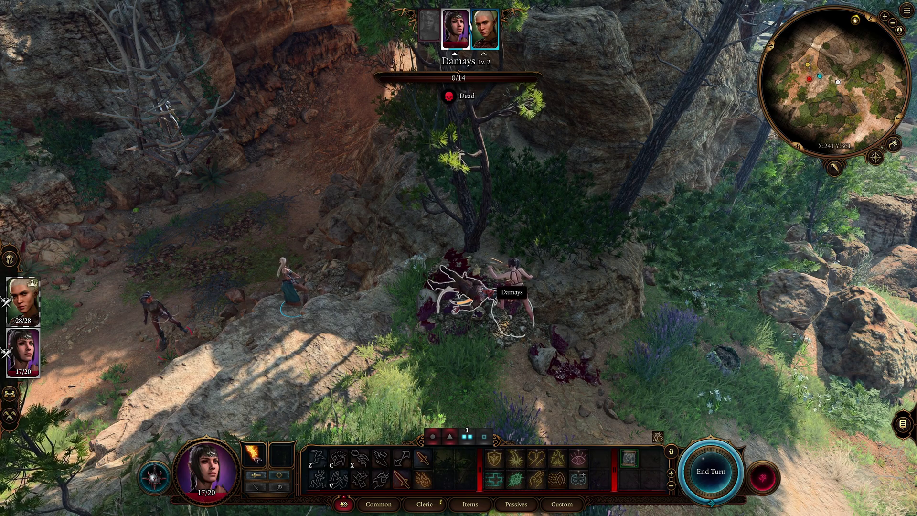
pyautogui.moveTo(489, 286)
pyautogui.mouseDown(button='middle')
pyautogui.moveTo(529, 289)
pyautogui.moveTo(523, 306)
pyautogui.mouseUp(button='middle')
pyautogui.press('s')
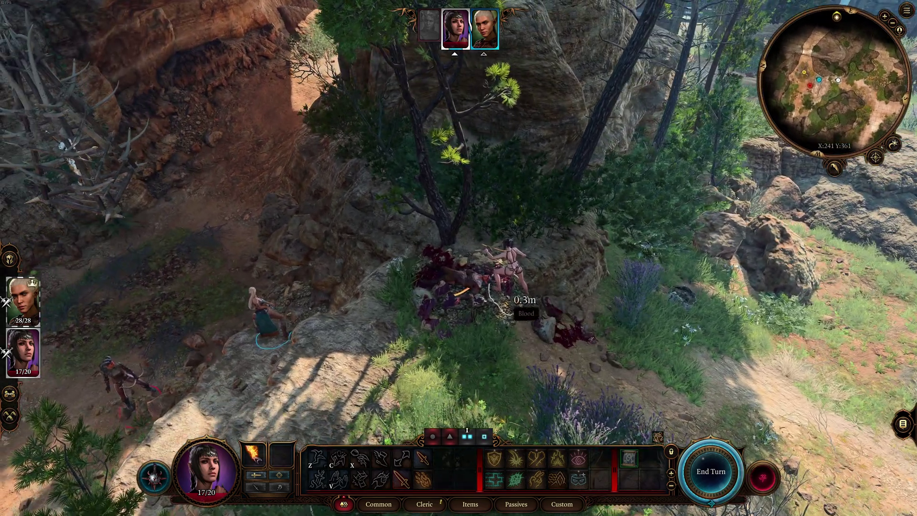